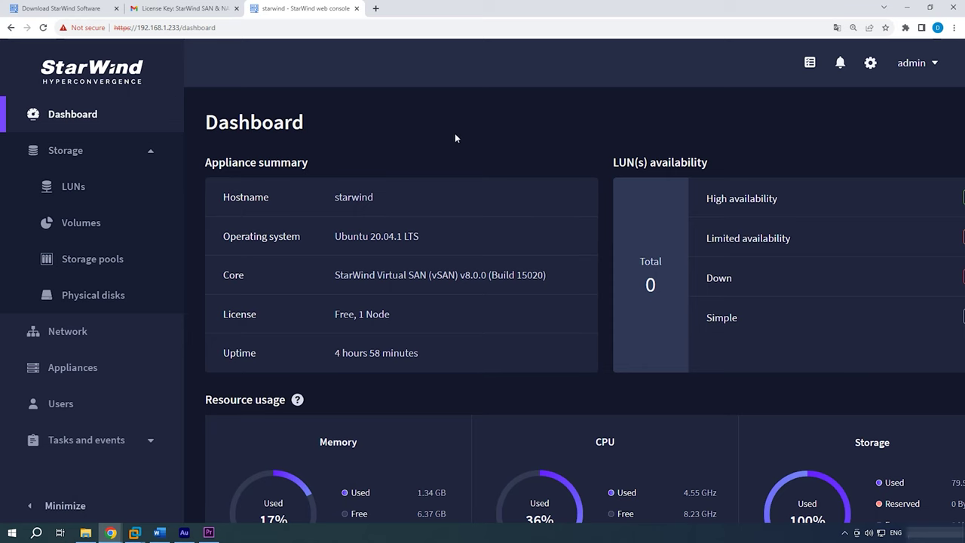
# - Review the Dashboard, then check the physical disks, the md0 storage pool and the volumes list
pyautogui.scroll(-3, 511, 159)
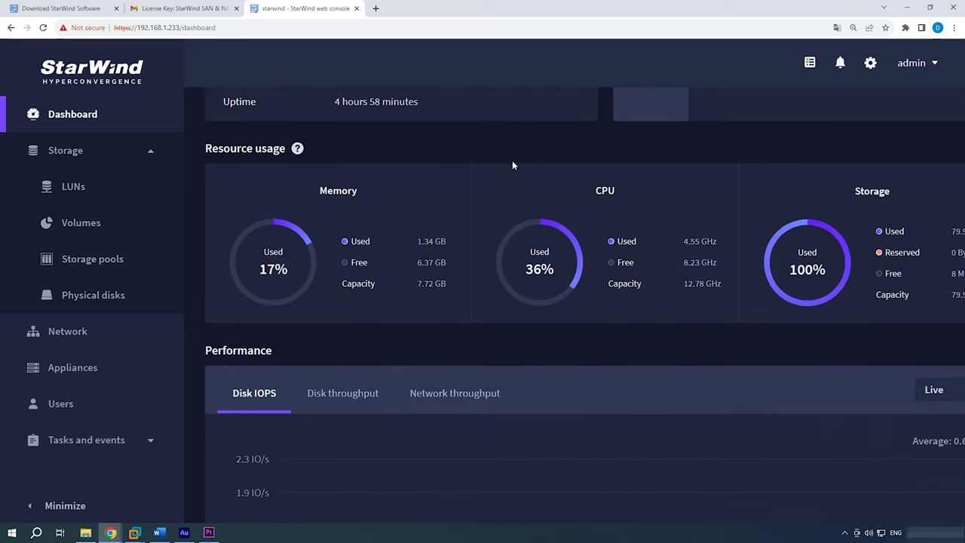
pyautogui.scroll(-5, 512, 165)
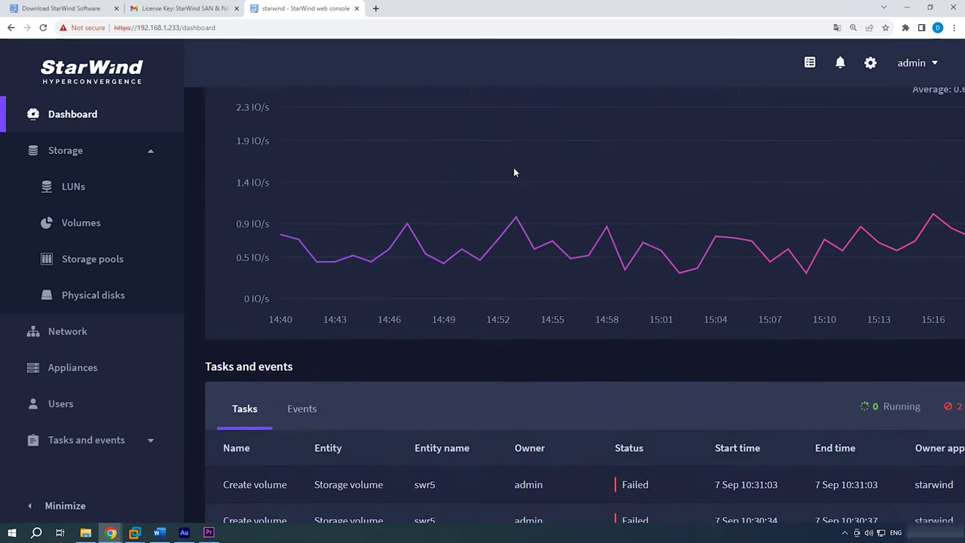
pyautogui.scroll(5, 514, 167)
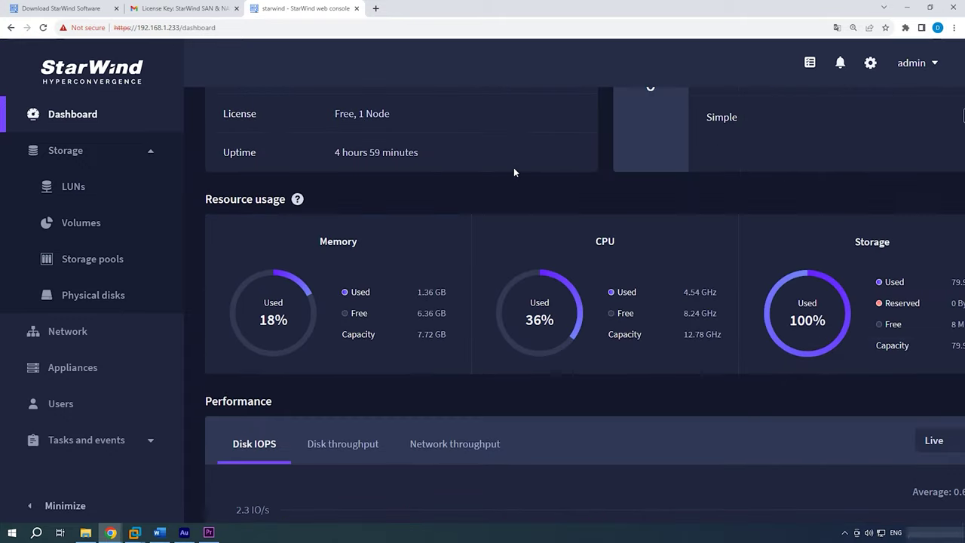
pyautogui.scroll(3, 513, 167)
pyautogui.click(103, 305)
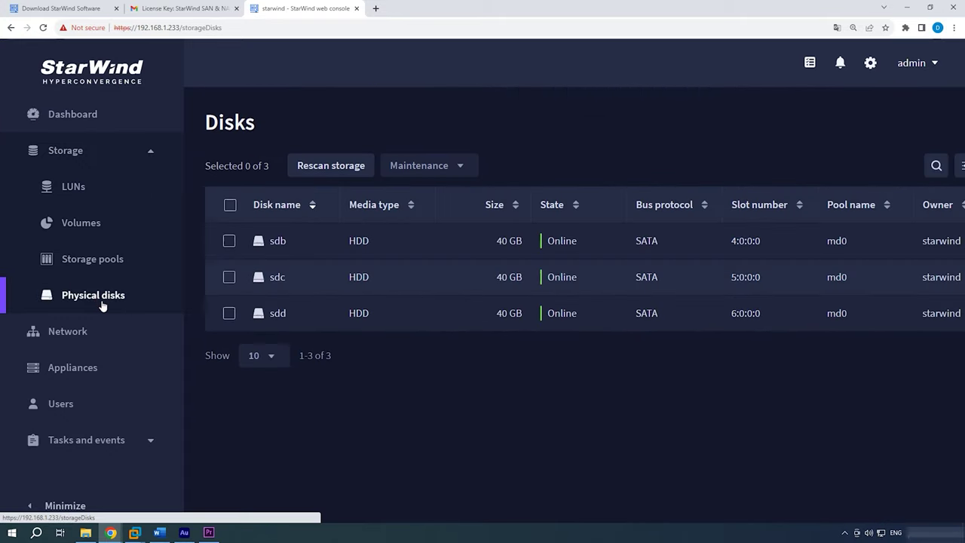
pyautogui.click(94, 266)
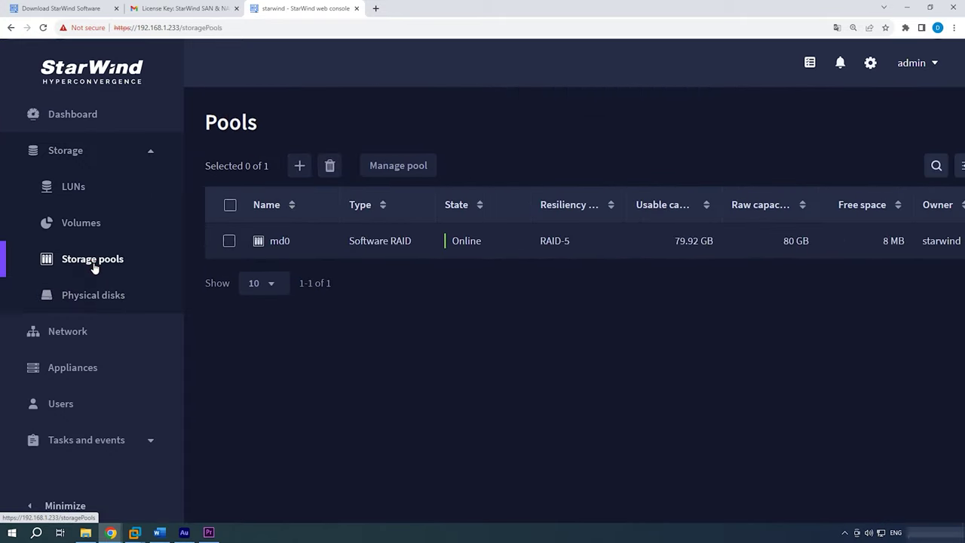
pyautogui.click(85, 225)
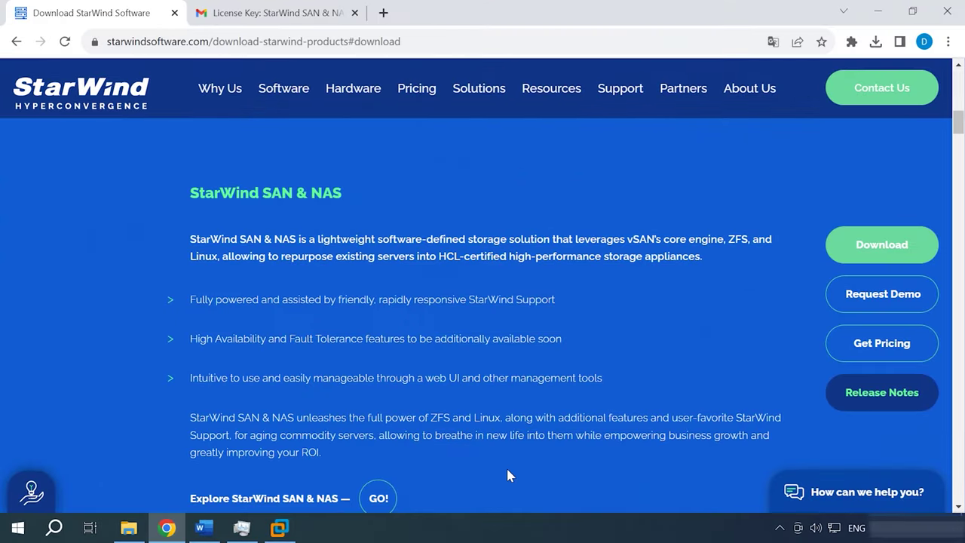
# - Request the free SAN & NAS download, open the License Key email, and select StarWindAppliance.iso in D:\Starwind
pyautogui.click(901, 248)
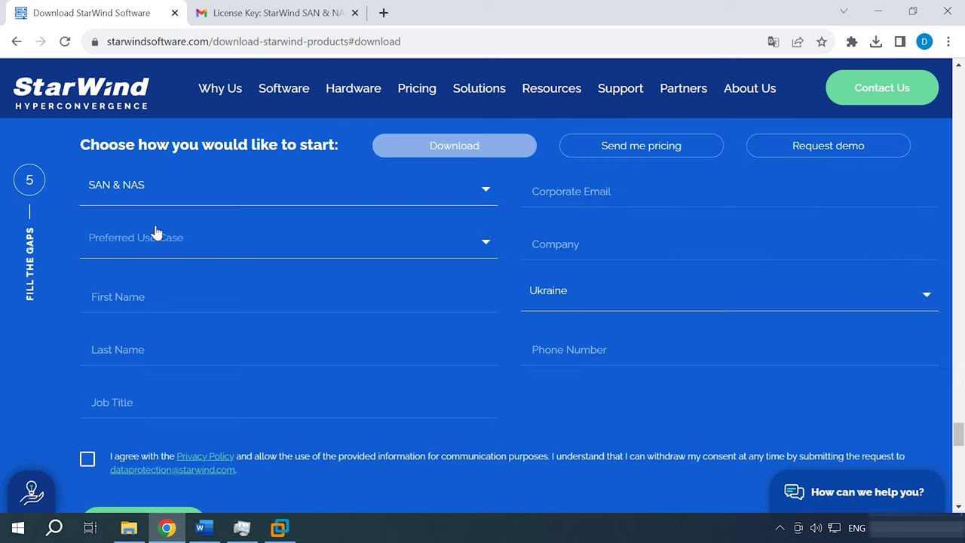
pyautogui.scroll(-1, 591, 418)
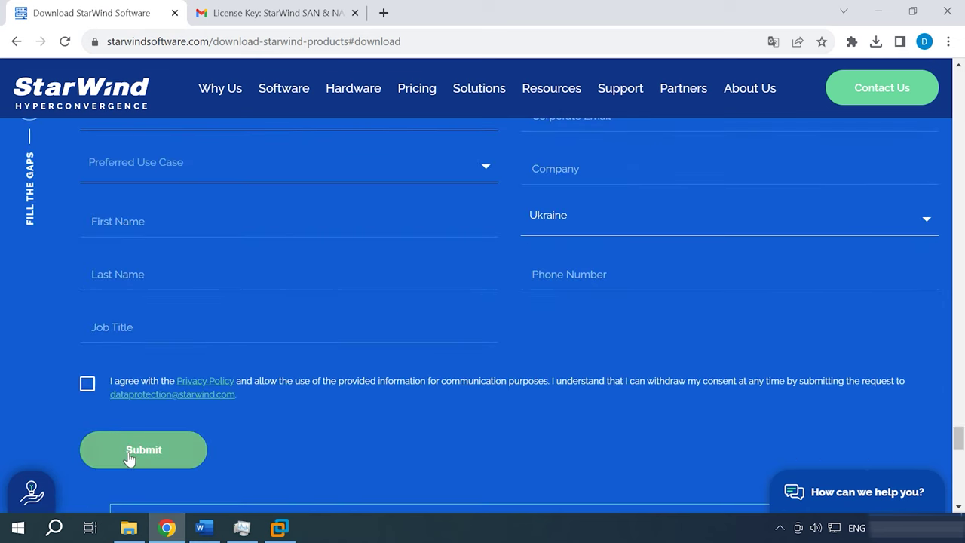
pyautogui.click(315, 11)
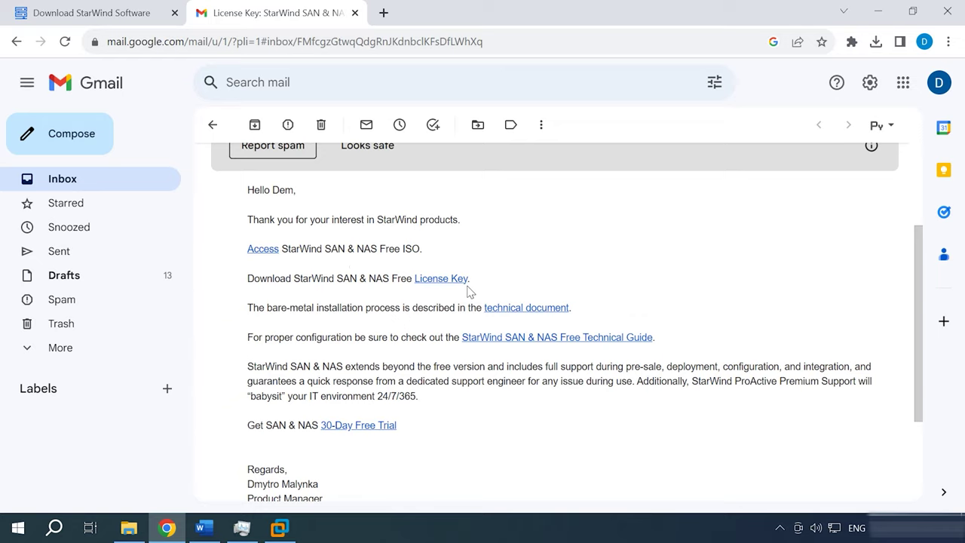
pyautogui.click(129, 528)
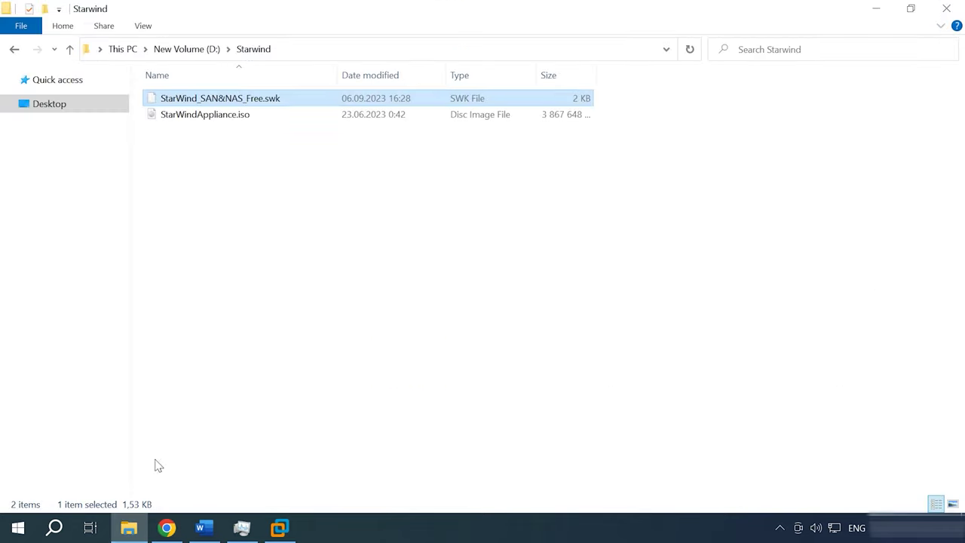
pyautogui.click(223, 115)
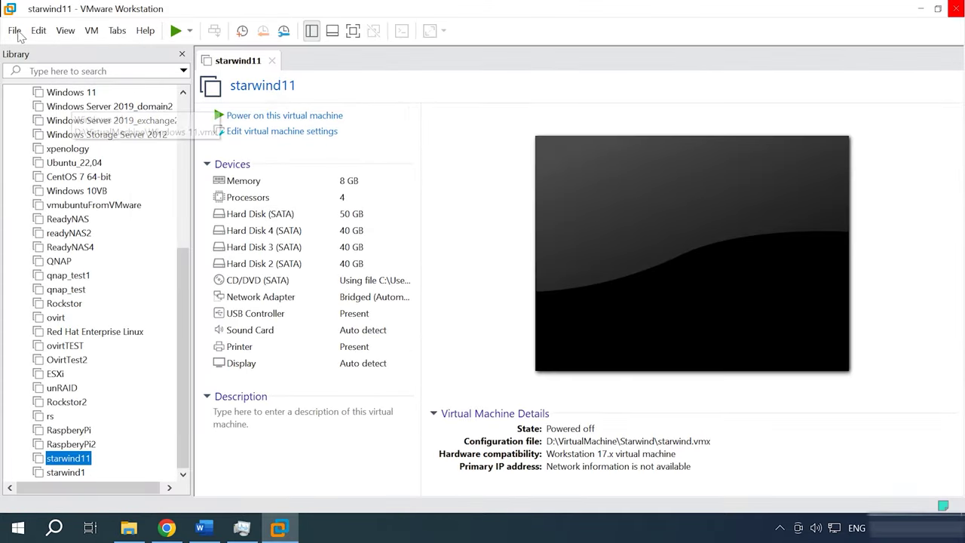
# - Start a custom Linux Ubuntu VM named StarWind in D:\Starwind with default processors and memory
pyautogui.click(14, 31)
pyautogui.click(67, 49)
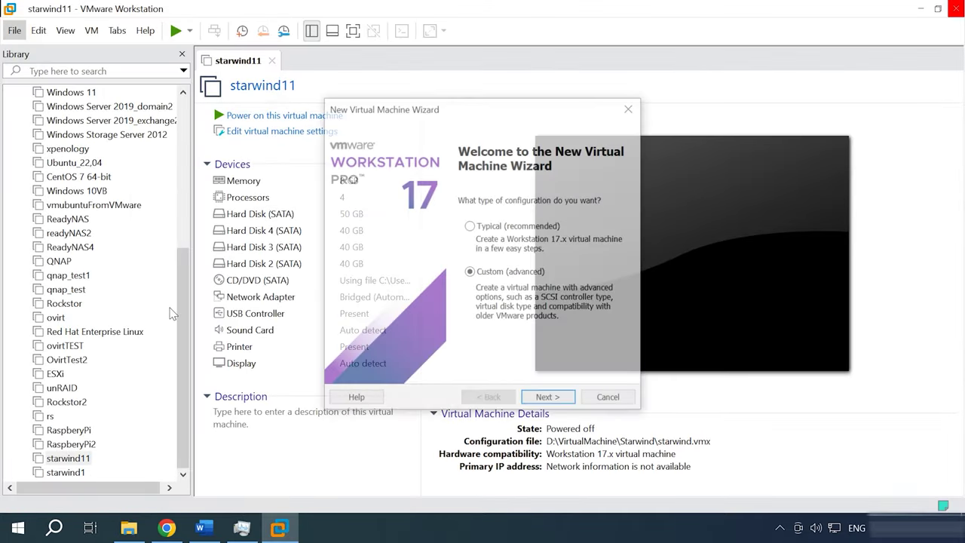
pyautogui.click(548, 400)
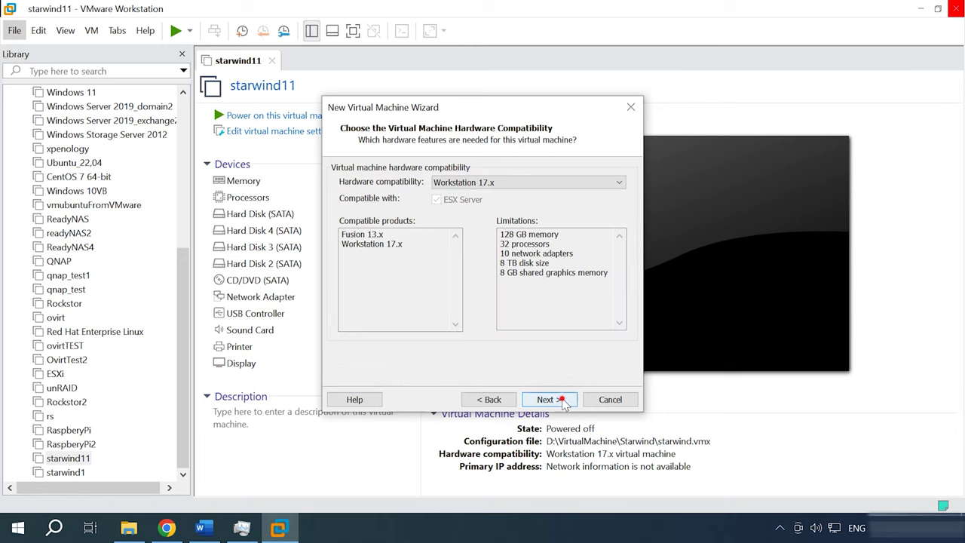
pyautogui.click(548, 399)
pyautogui.click(562, 398)
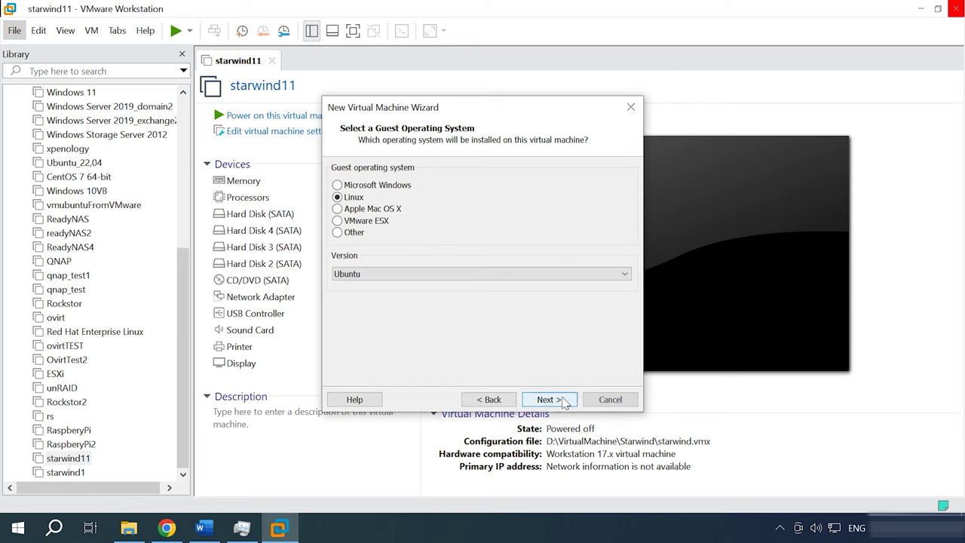
pyautogui.click(562, 399)
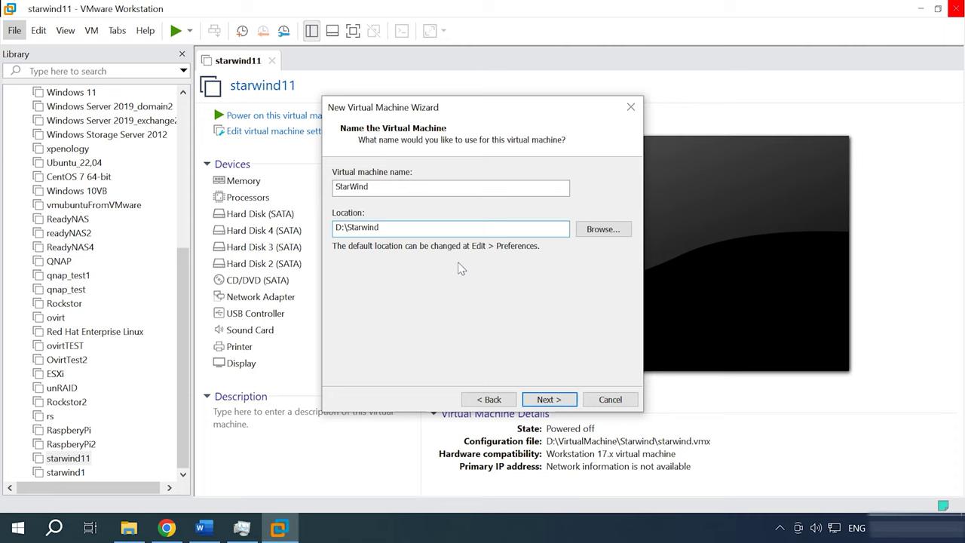
pyautogui.click(553, 401)
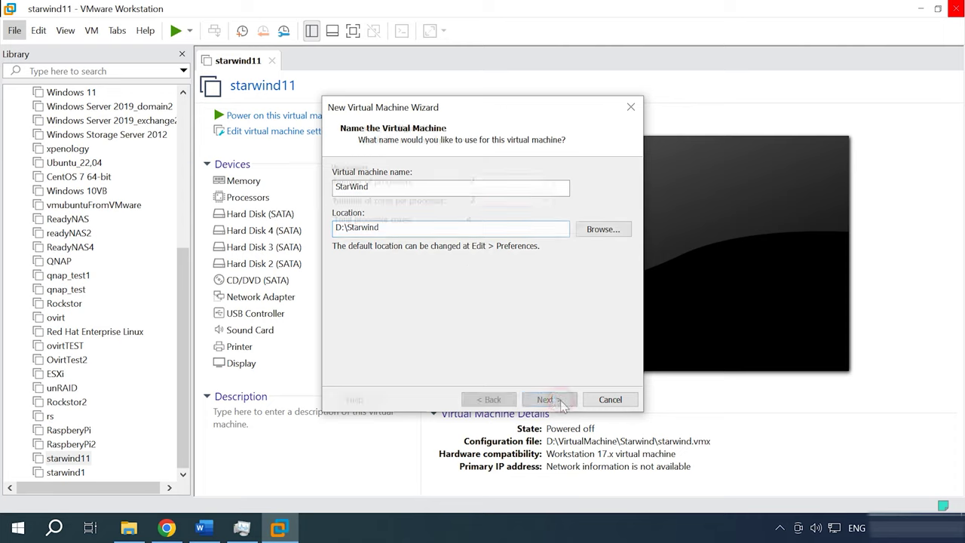
pyautogui.click(552, 401)
pyautogui.click(554, 403)
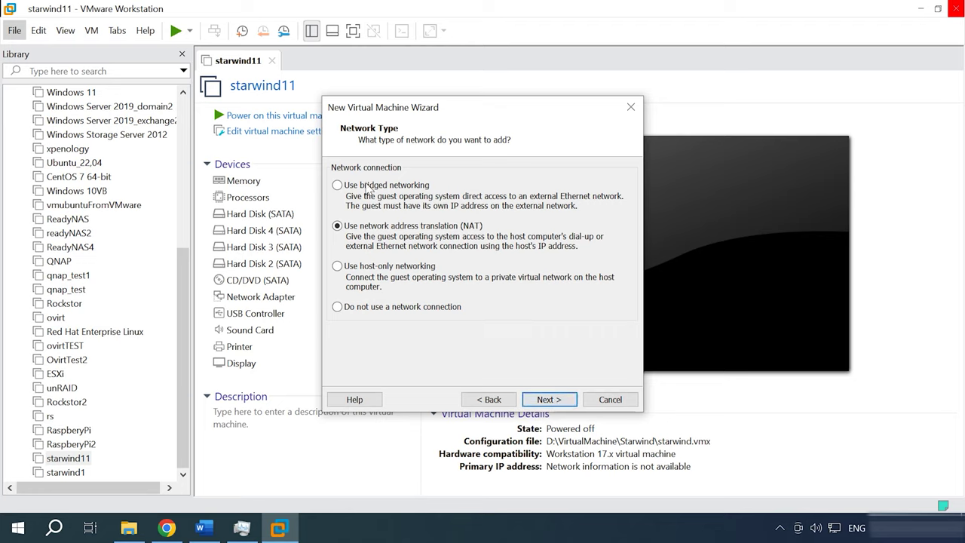
# - Use bridged networking, LSI Logic and a new 50 GB SCSI disk, finish, and power on the VM
pyautogui.click(367, 185)
pyautogui.click(556, 401)
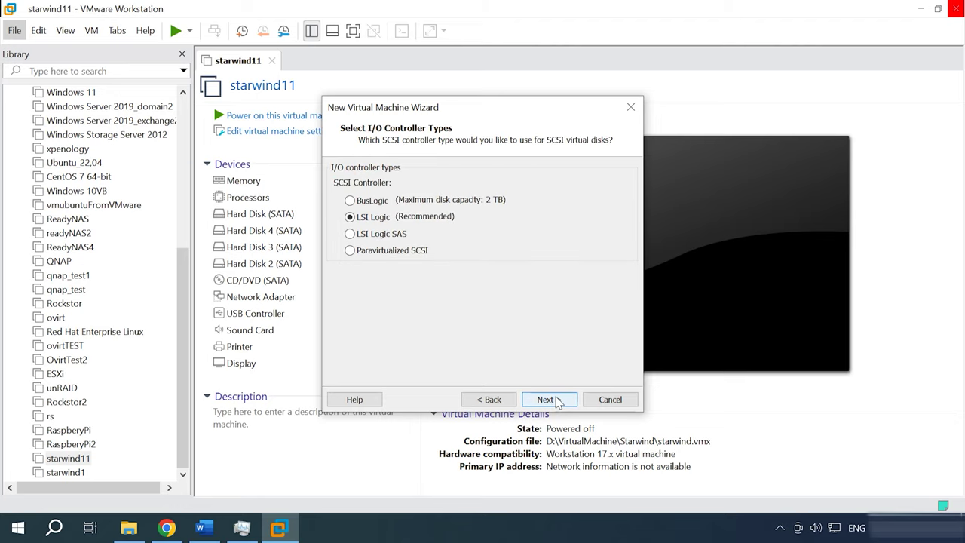
pyautogui.click(558, 400)
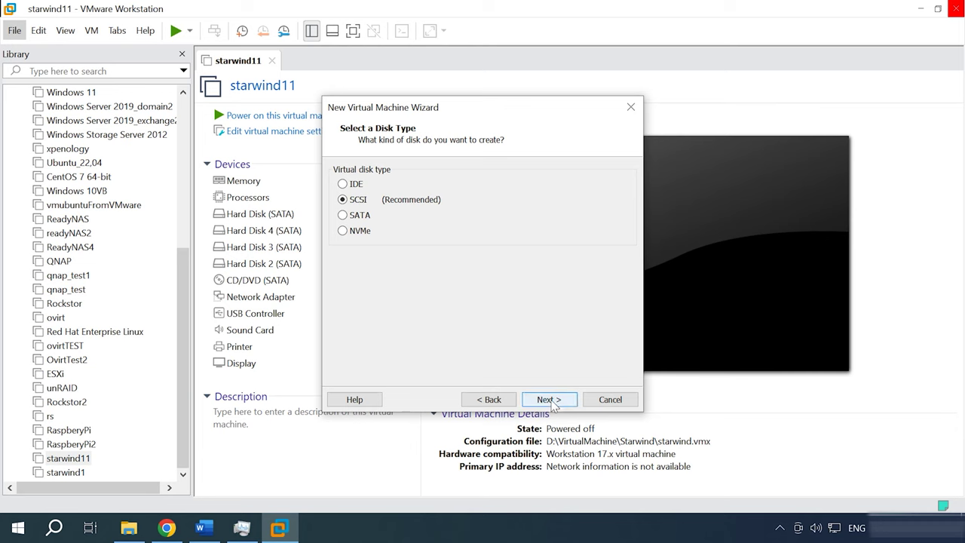
pyautogui.click(554, 404)
pyautogui.click(562, 400)
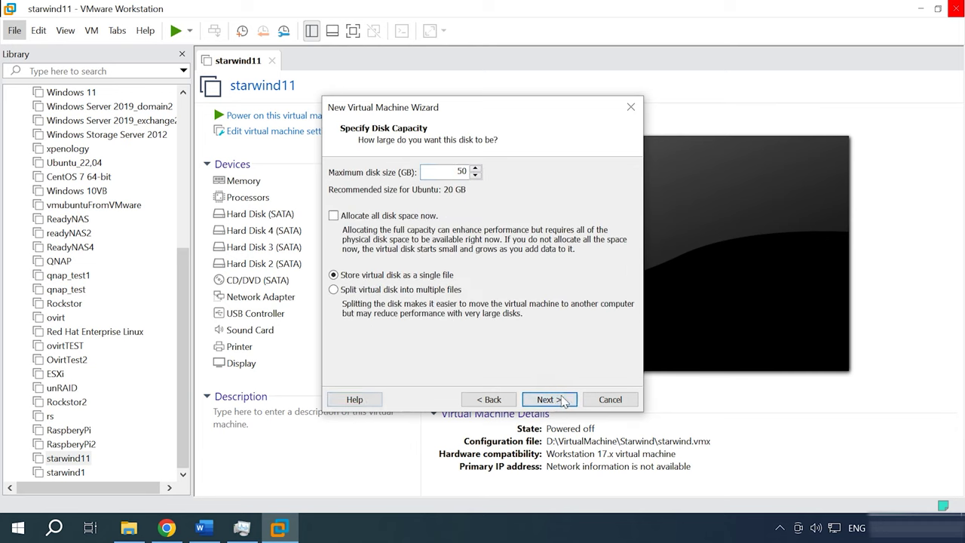
pyautogui.click(561, 400)
pyautogui.click(554, 400)
pyautogui.click(556, 400)
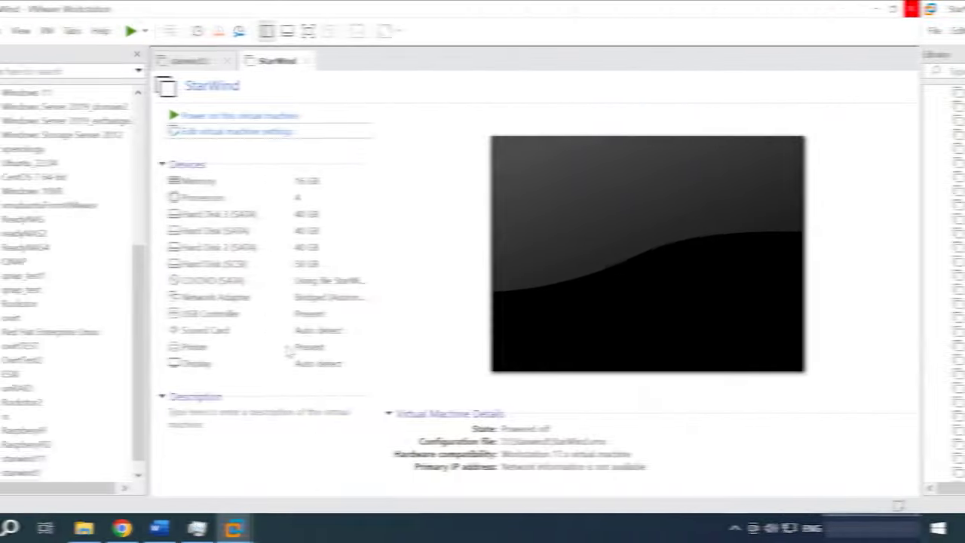
pyautogui.click(286, 116)
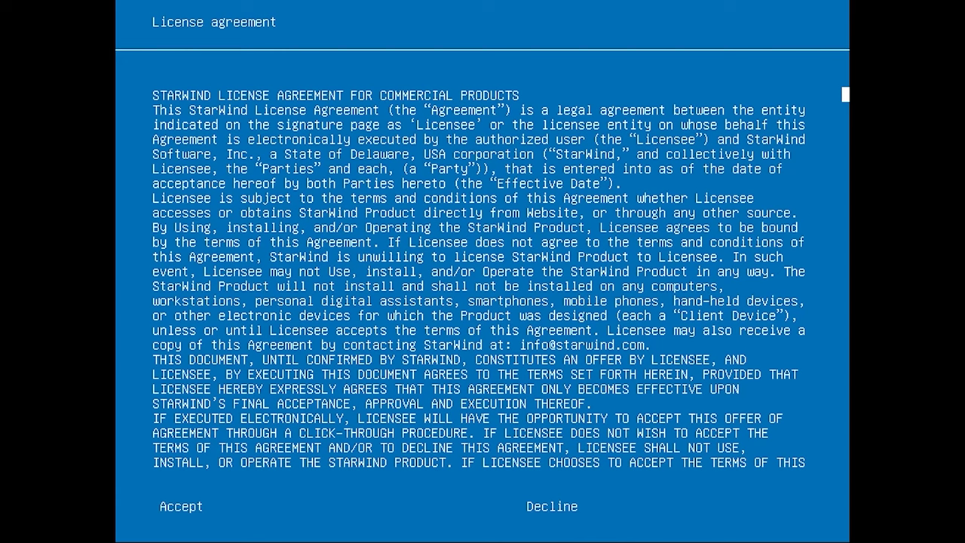
# - Accept the StarWind license agreement and start the appliance installation
pyautogui.press('Right')
pyautogui.press('Left')
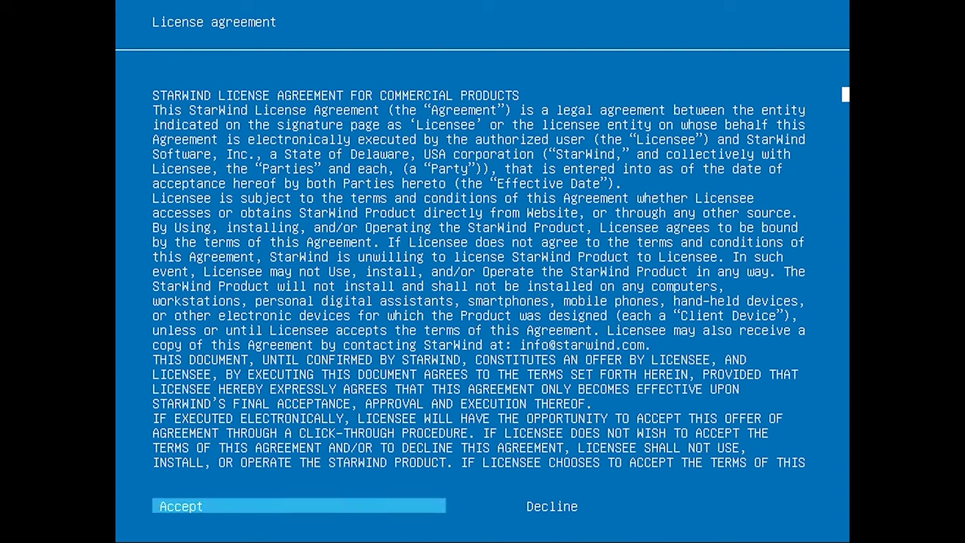
pyautogui.press('Return')
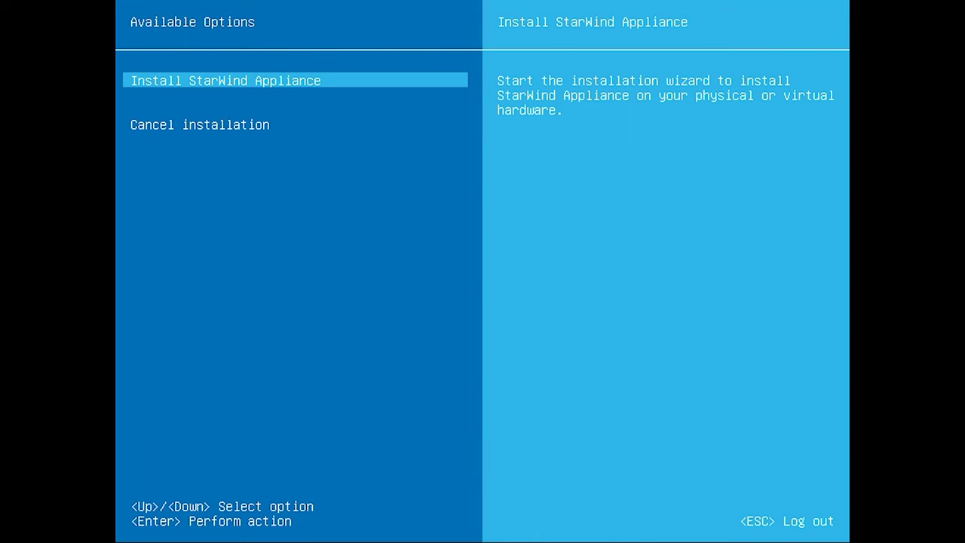
pyautogui.press('Return')
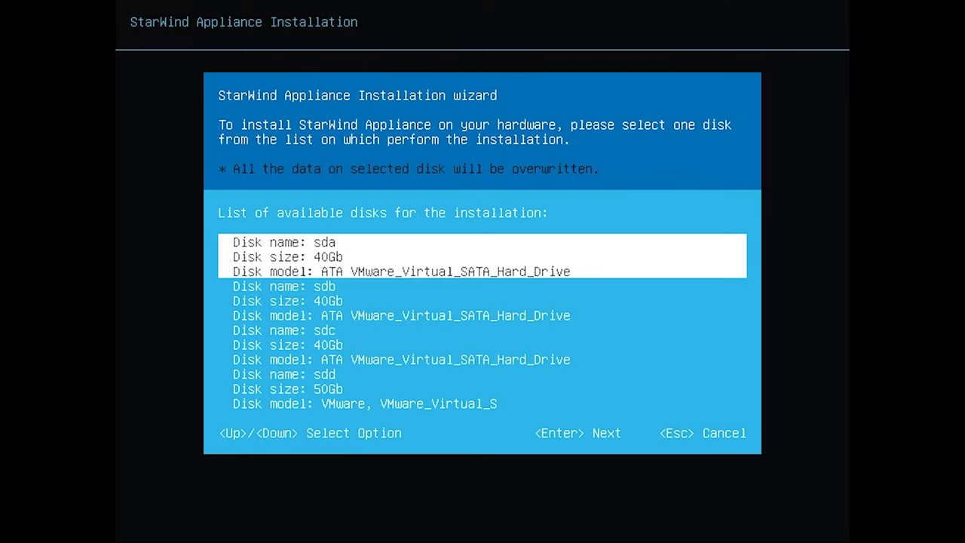
# - Install onto system disk sdd and restart the appliance when installation completes
pyautogui.press('Down')
pyautogui.press('Down')
pyautogui.press('Down')
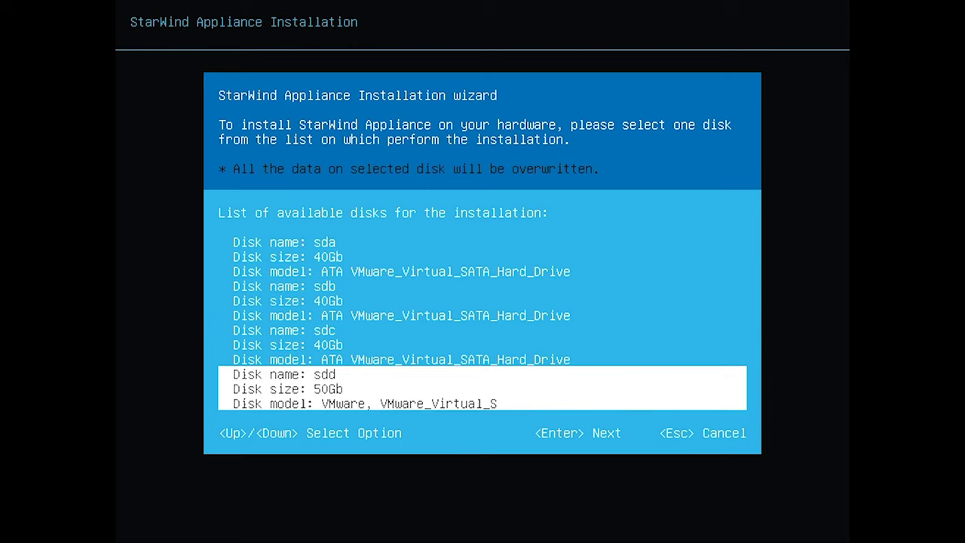
pyautogui.press('Down')
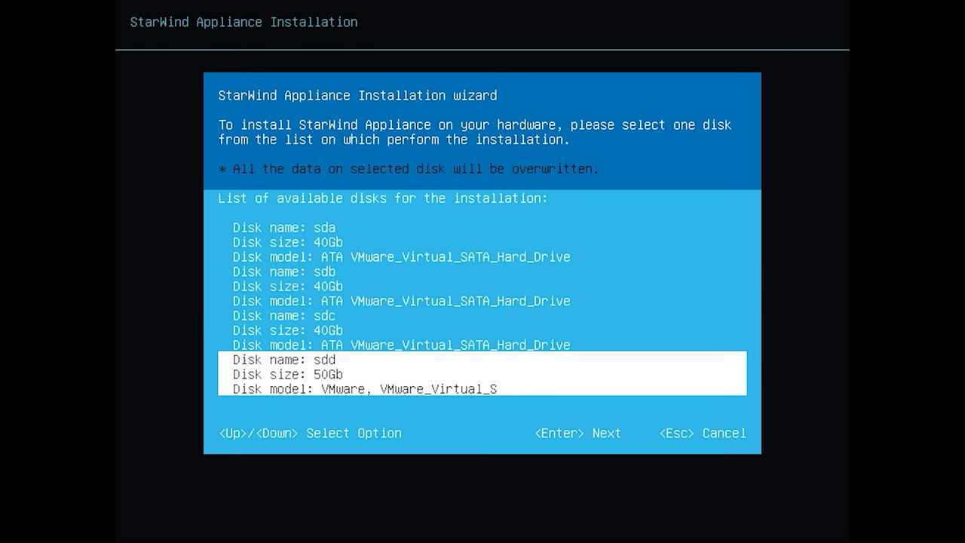
pyautogui.press('Return')
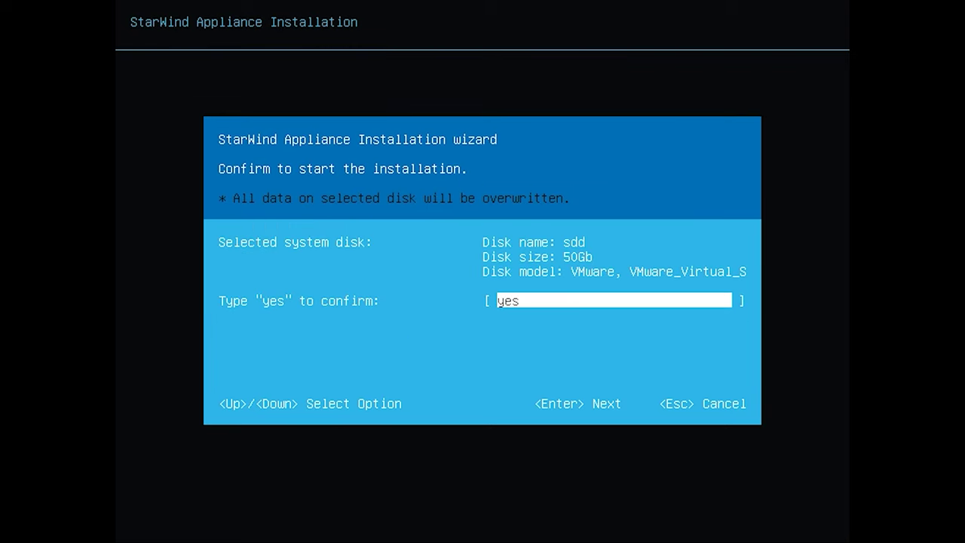
pyautogui.press('Return')
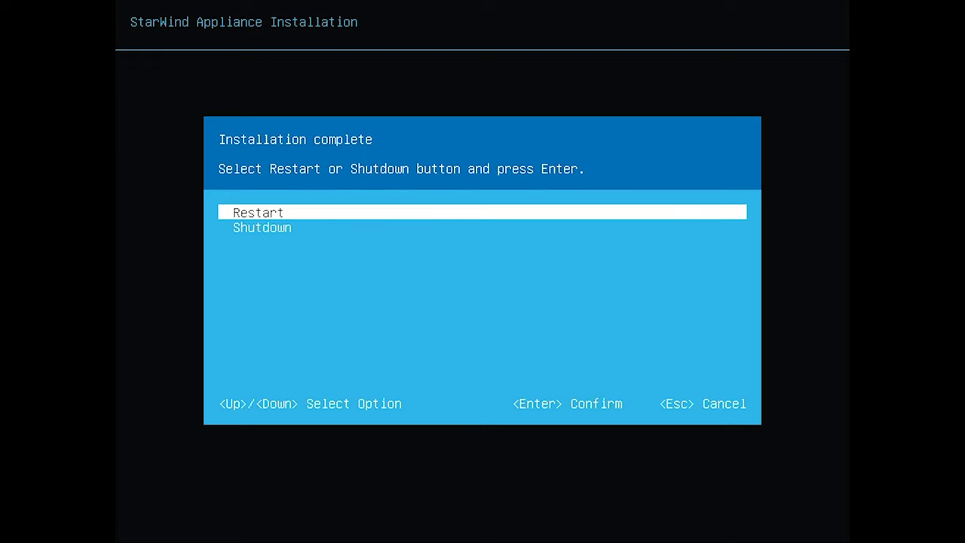
pyautogui.press('Return')
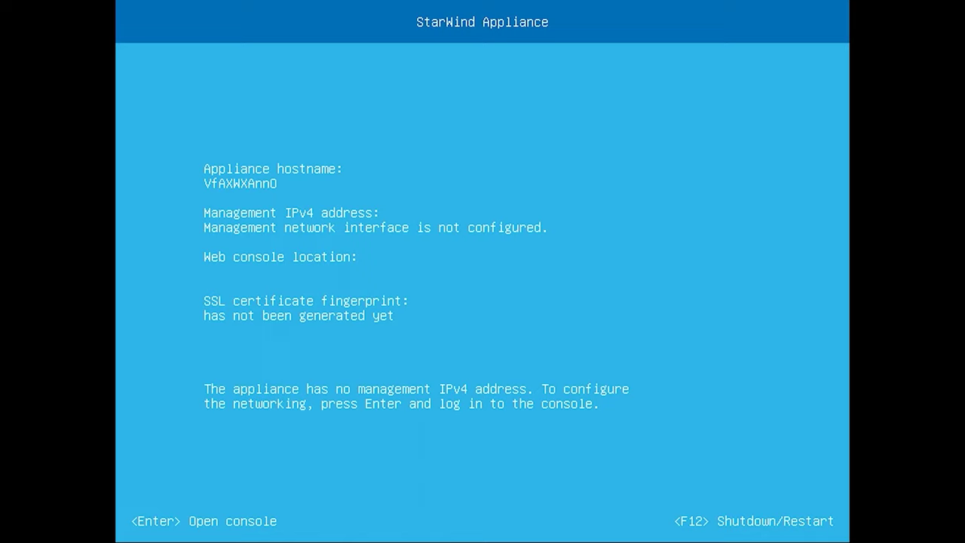
# - Log in to the appliance text console with the account password
pyautogui.press('Return')
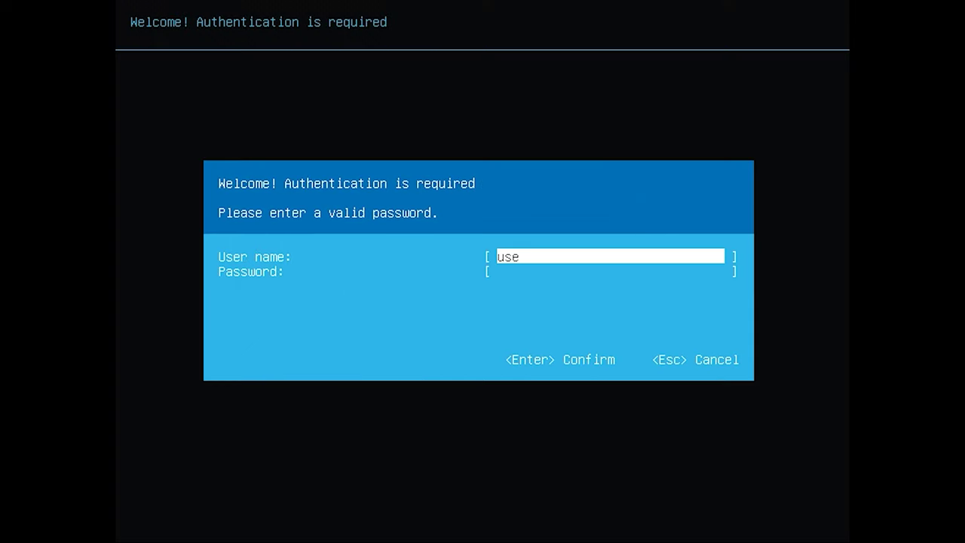
pyautogui.press('Tab')
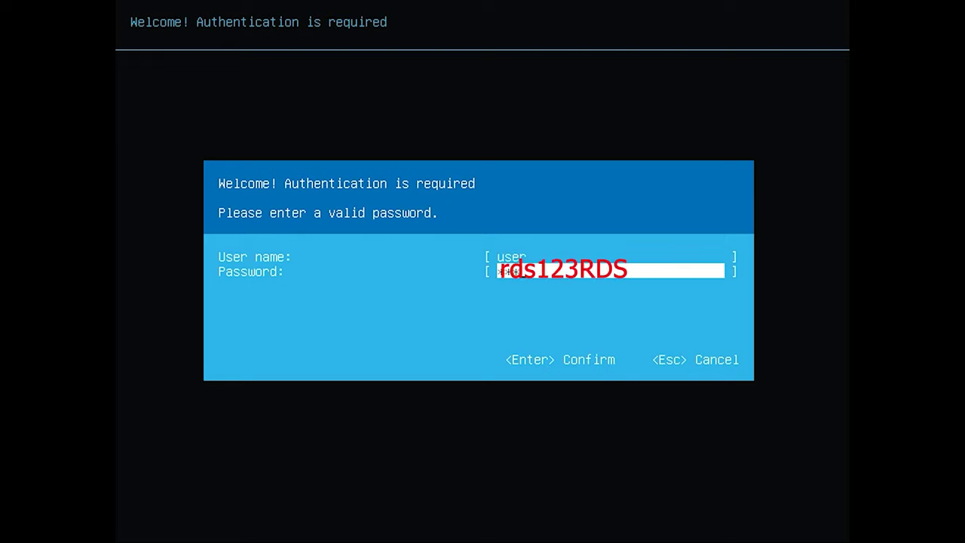
pyautogui.write('rds123RDS')
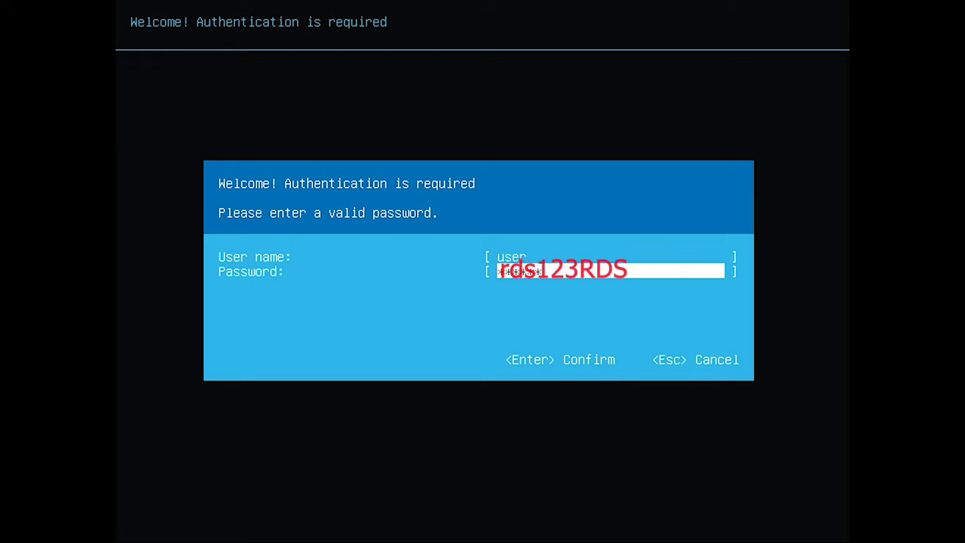
pyautogui.press('Return')
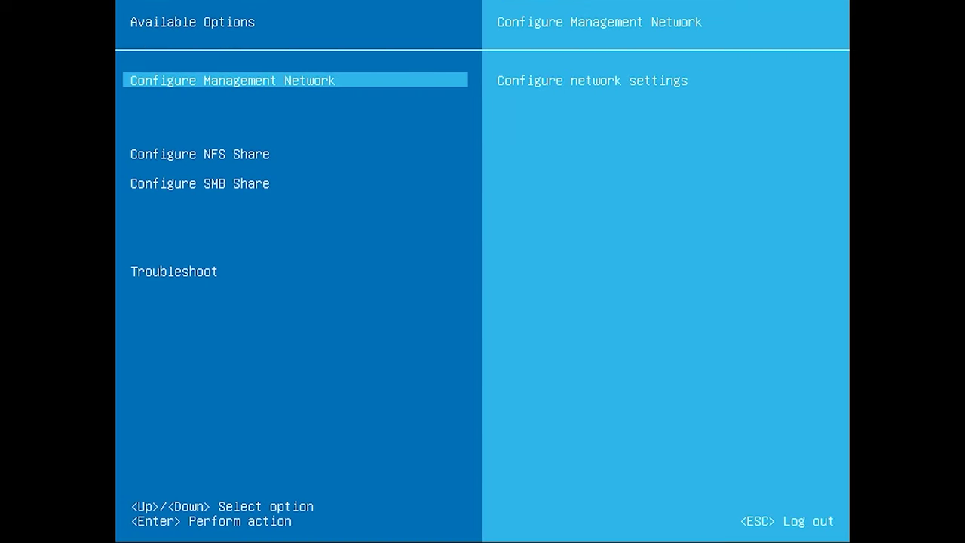
# - In Configure Management Network, set IP 192.168.1.233, mask 255.255.255.0 and gateway 192.168.1.3
pyautogui.press('Return')
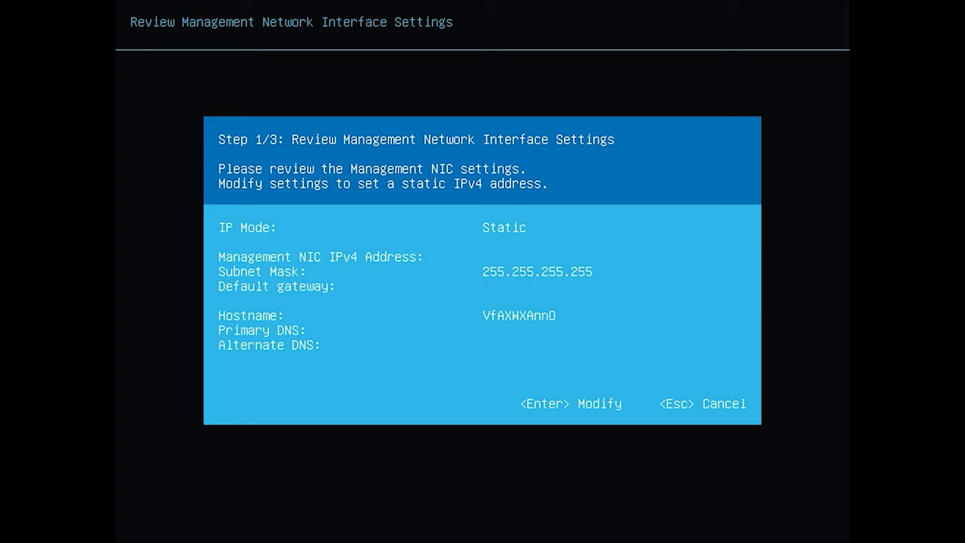
pyautogui.press('Return')
pyautogui.write('192.168.1.233')
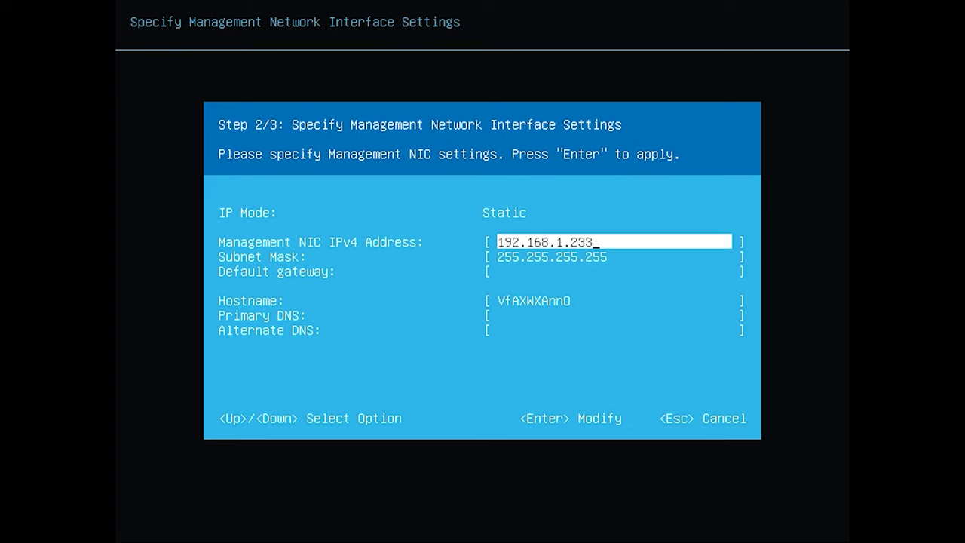
pyautogui.press('Down')
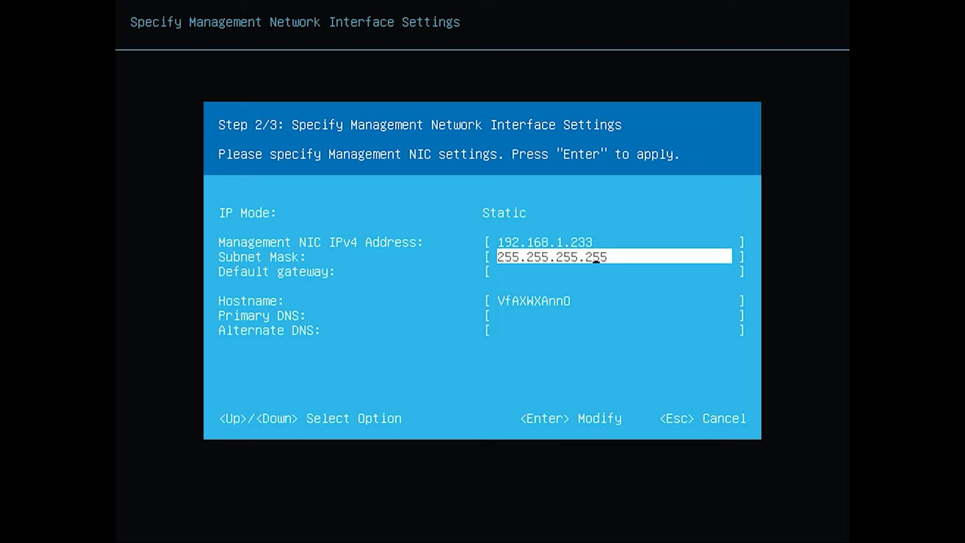
pyautogui.press('BackSpace')
pyautogui.press('BackSpace')
pyautogui.press('BackSpace')
pyautogui.write('0')
pyautogui.press('Down')
pyautogui.write('192.168.1')
# - Set hostname StarWind and DNS servers 8.8.8.8 and 8.8.4.4, then apply the settings
pyautogui.press('Down')
pyautogui.write('StarWind')
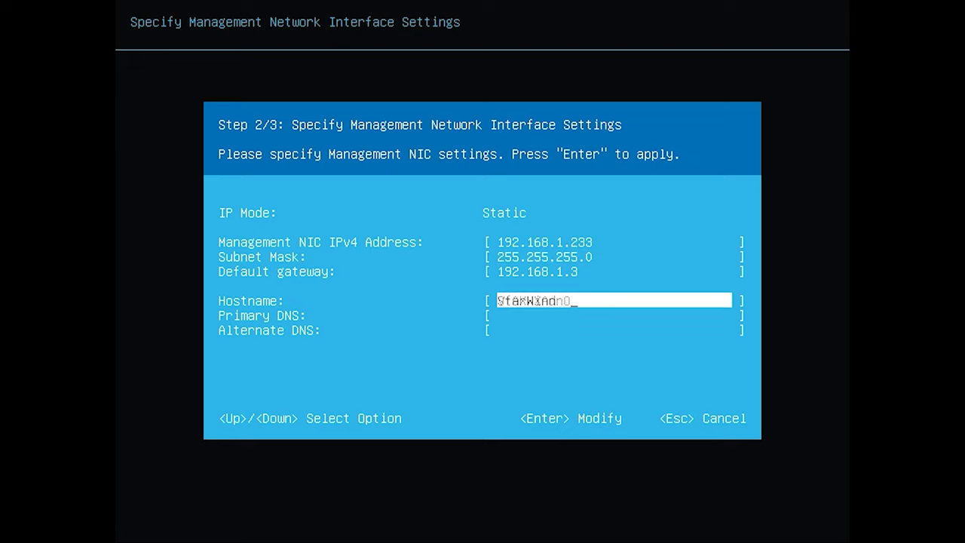
pyautogui.press('Down')
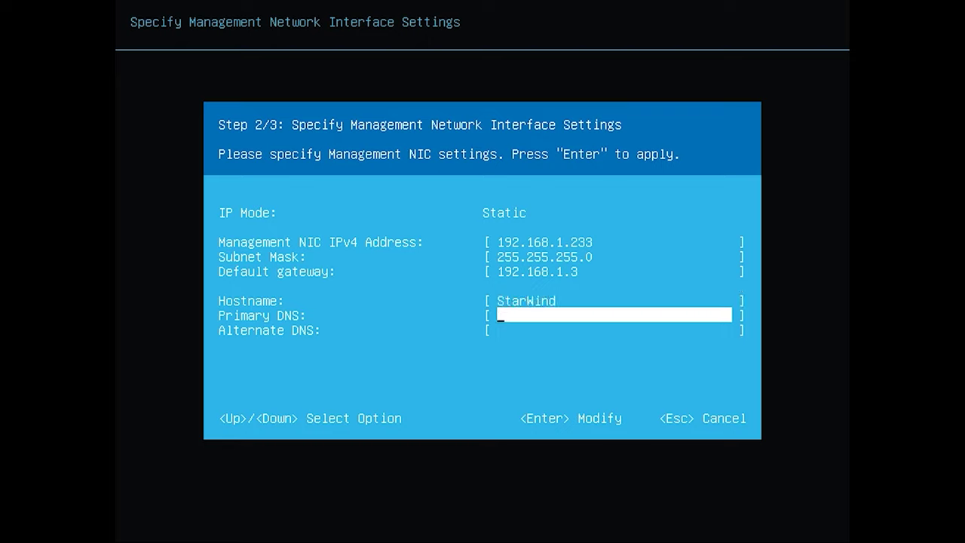
pyautogui.write('8.8.8.8')
pyautogui.press('Down')
pyautogui.write('8.8.4.4')
pyautogui.press('Return')
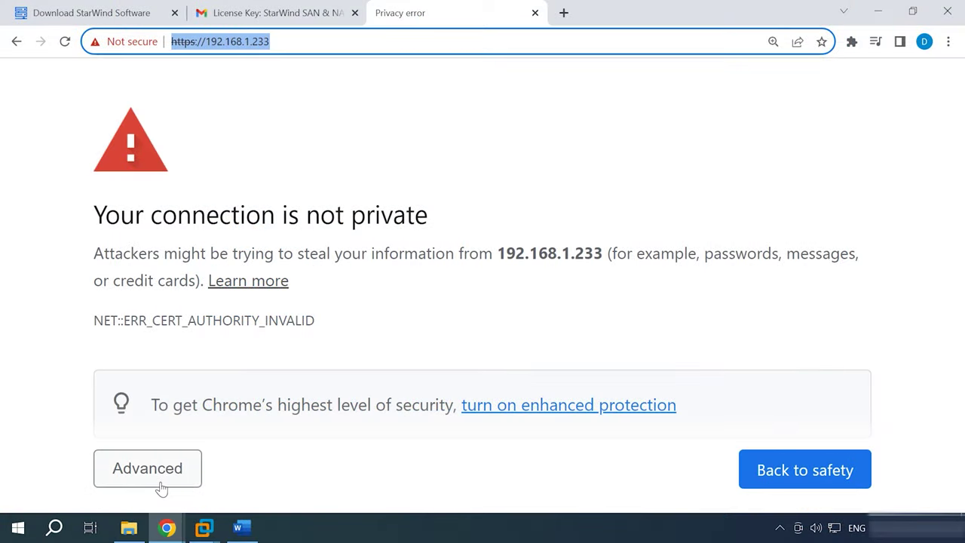
# - Bypass the certificate warning, start the setup wizard and upload the StarWind_SAN&NAS_Free.swk licence
pyautogui.click(150, 470)
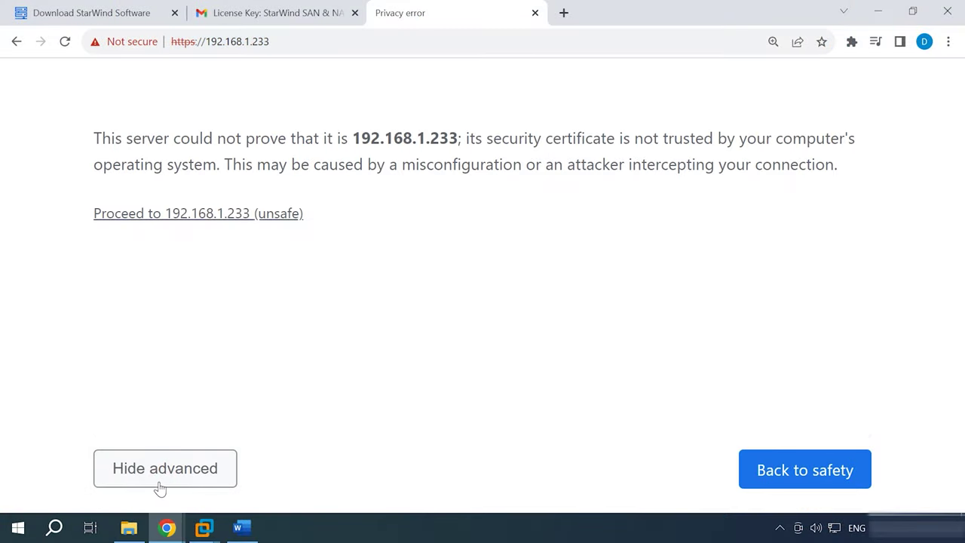
pyautogui.click(230, 216)
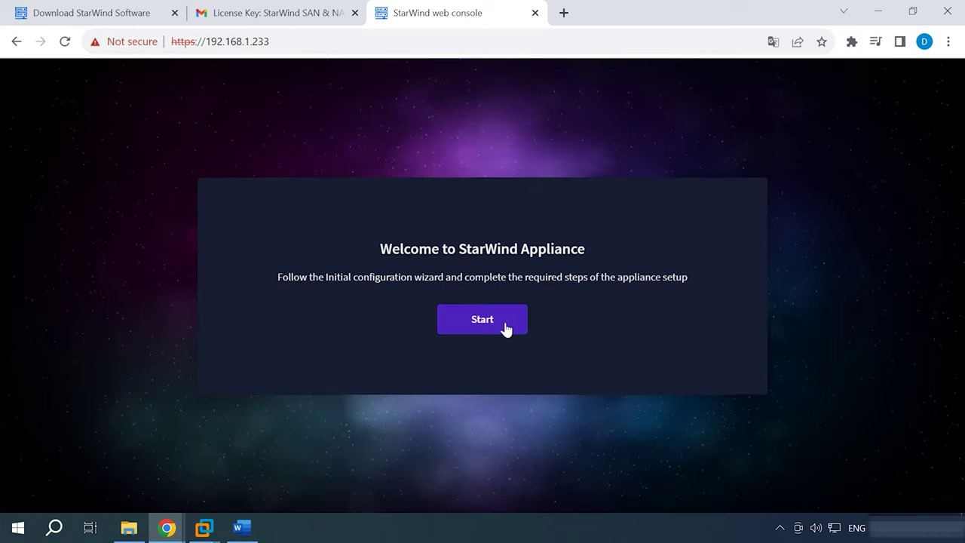
pyautogui.click(486, 325)
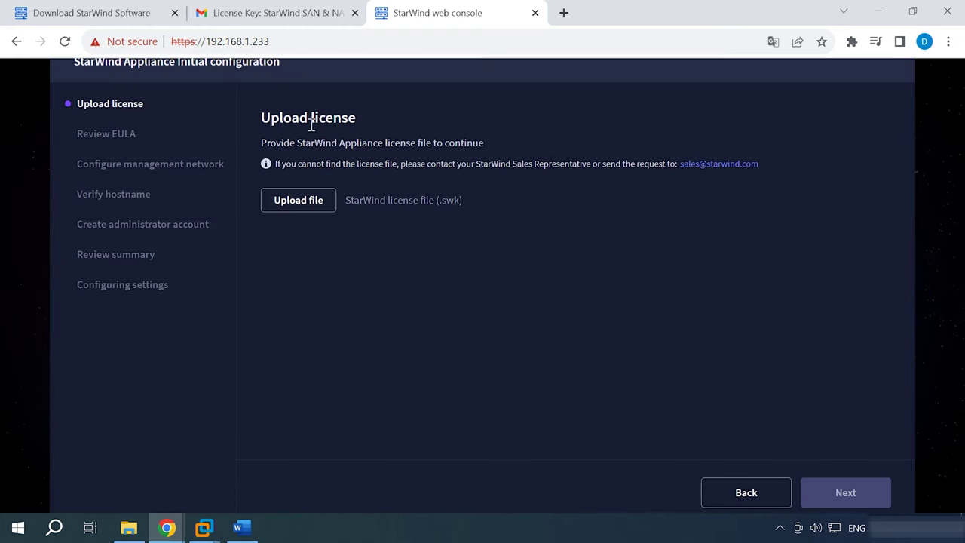
pyautogui.click(302, 213)
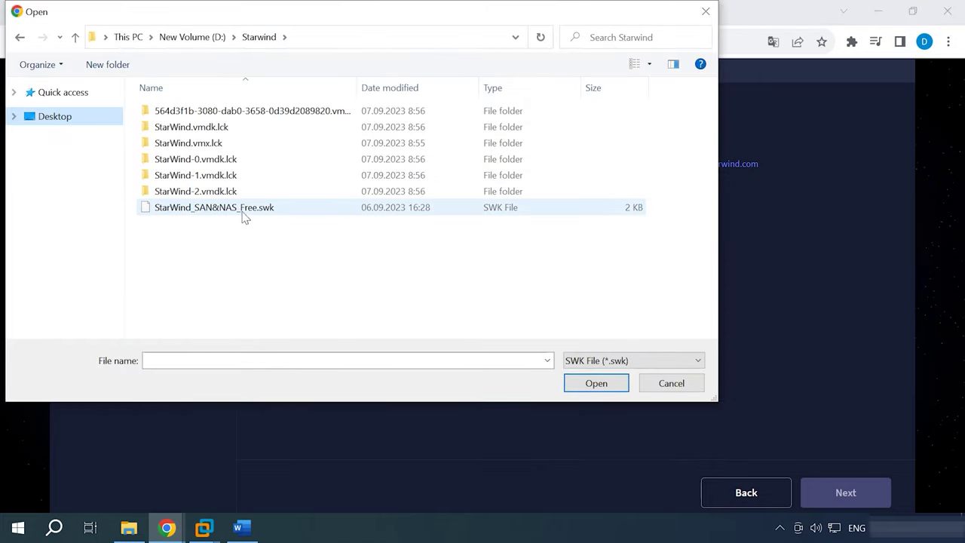
pyautogui.click(242, 217)
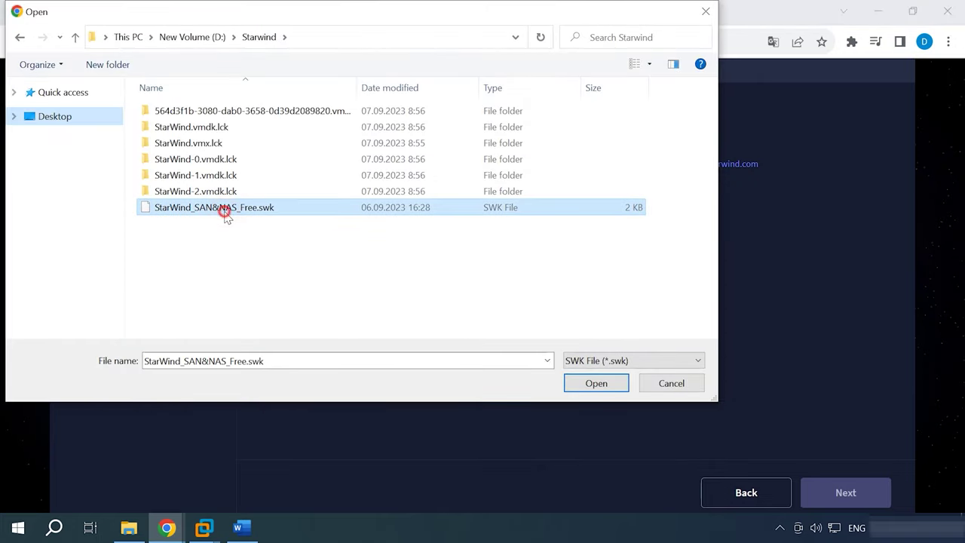
pyautogui.click(599, 384)
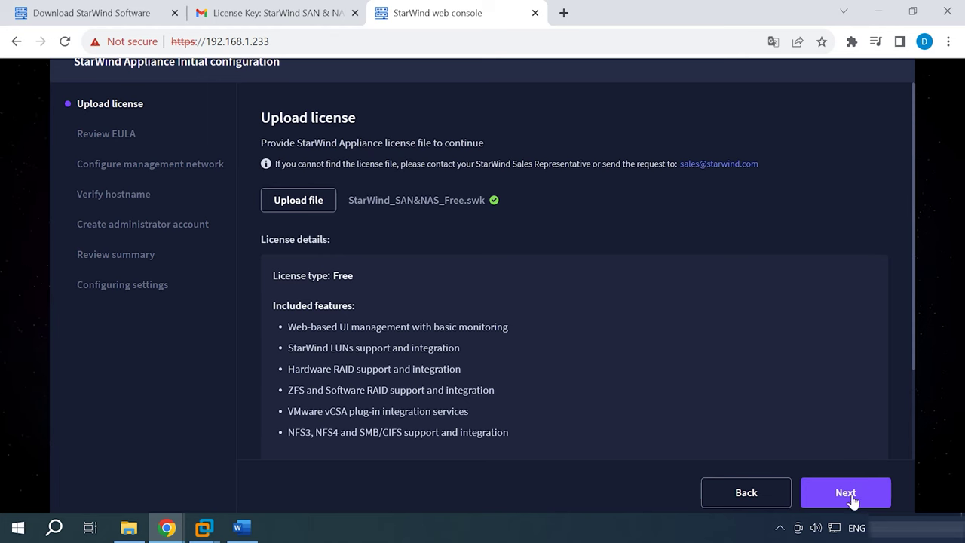
# - Accept the licence agreement, keep the network settings and set the hostname to StarWind
pyautogui.click(851, 498)
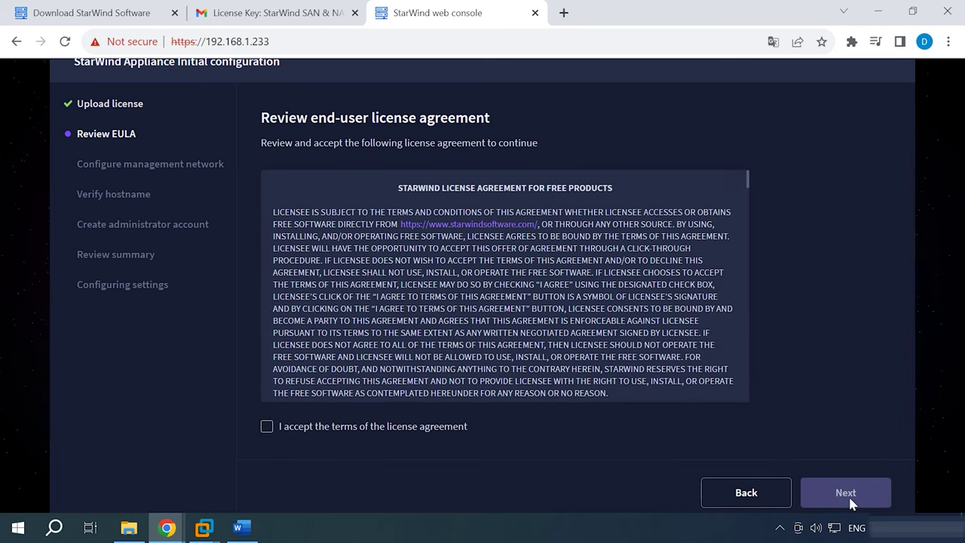
pyautogui.click(267, 427)
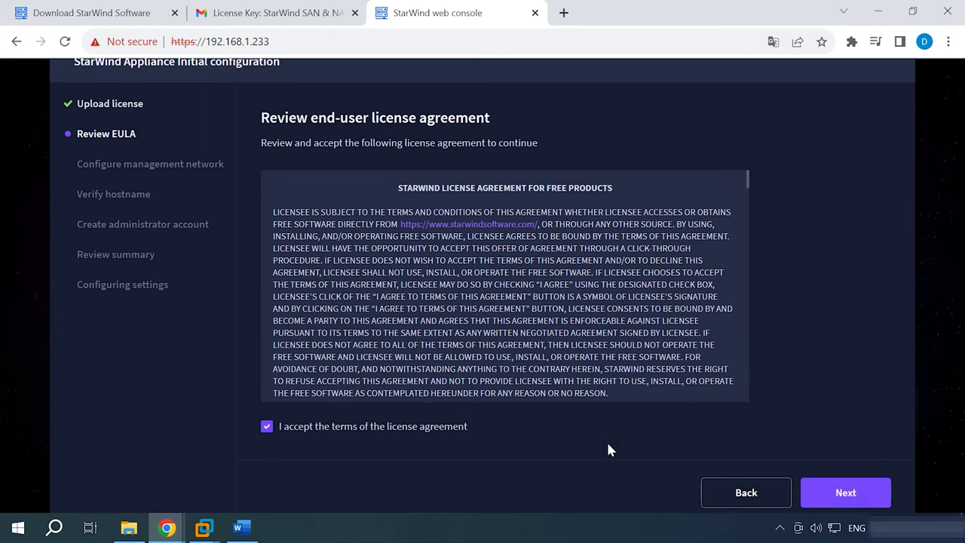
pyautogui.click(855, 497)
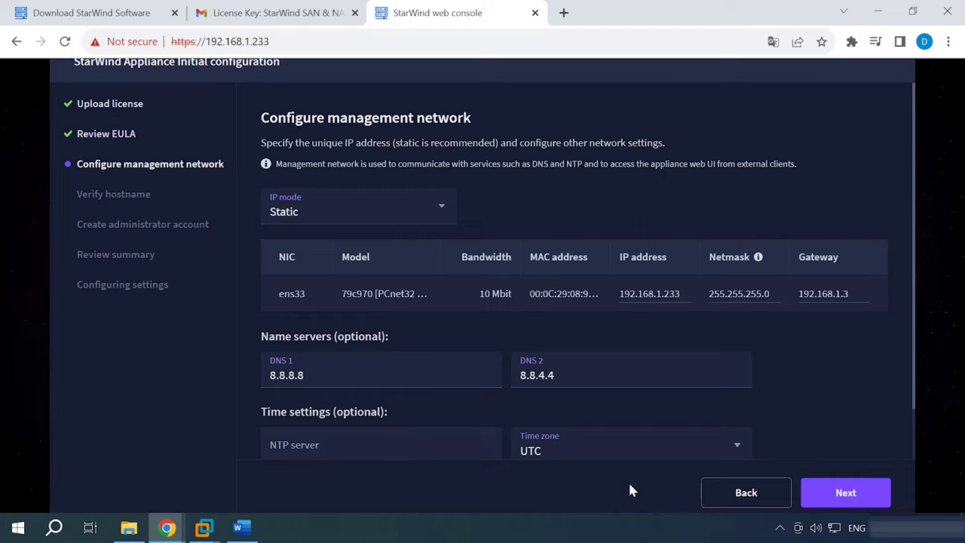
pyautogui.click(857, 504)
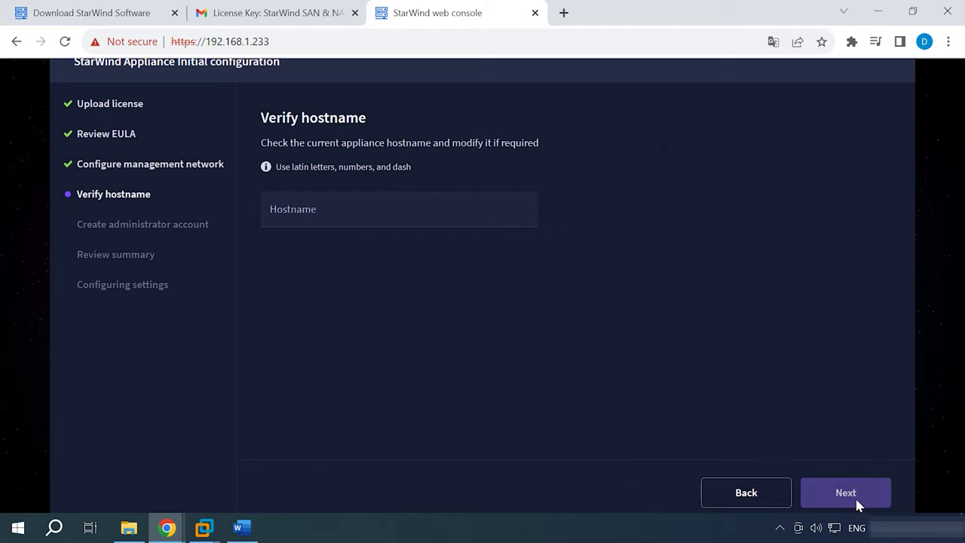
pyautogui.click(316, 209)
pyautogui.write('StarWind')
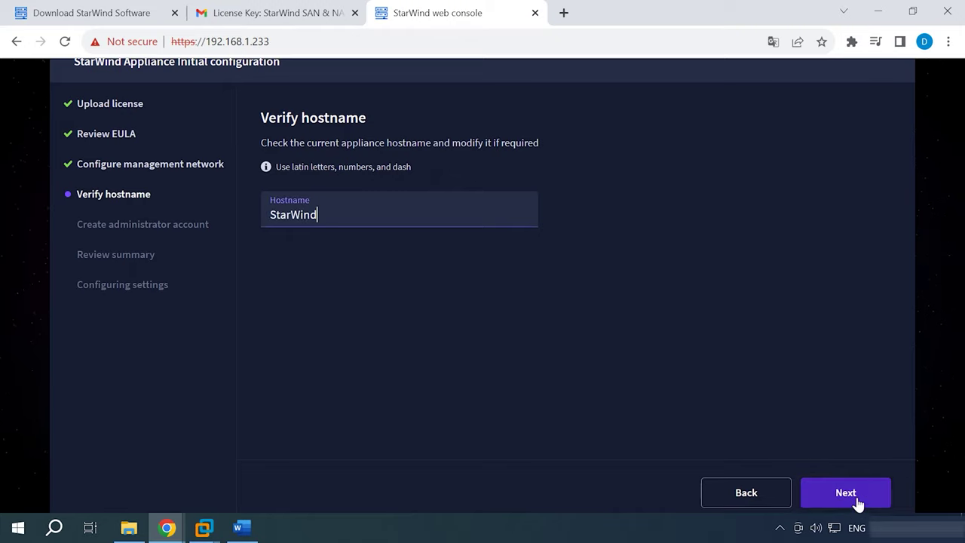
pyautogui.click(845, 495)
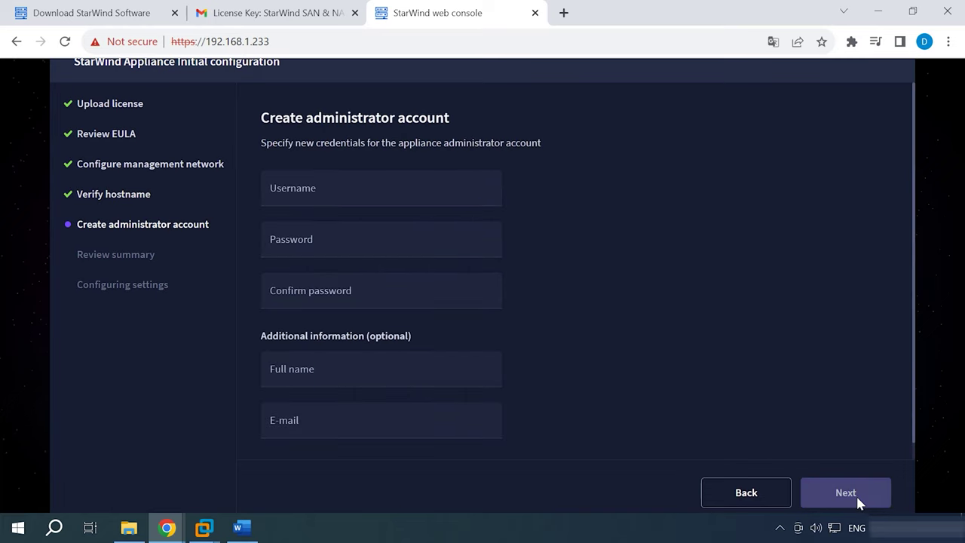
# - Create the administrator account 'admin' with a password and its confirmation
pyautogui.click(287, 192)
pyautogui.write('ad')
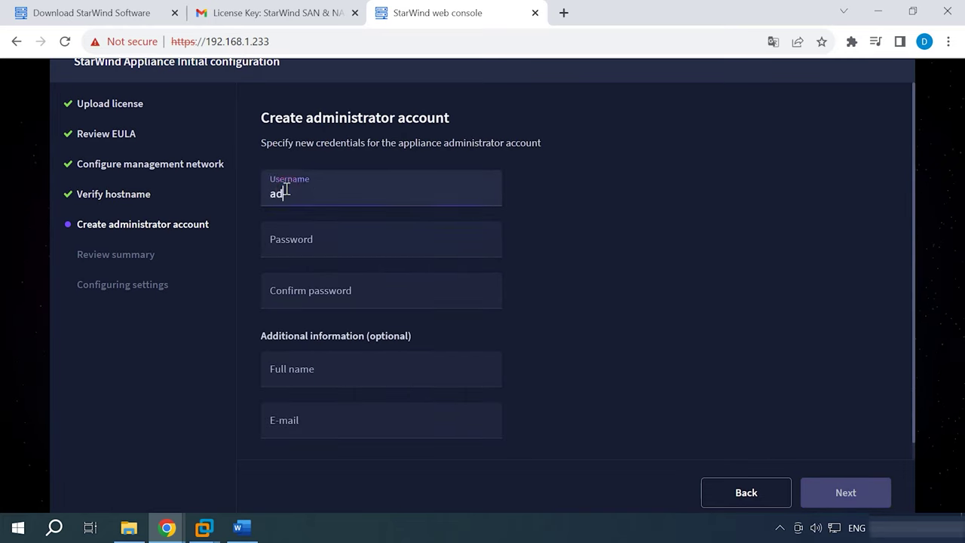
pyautogui.write('min')
pyautogui.click(312, 242)
pyautogui.write('*********')
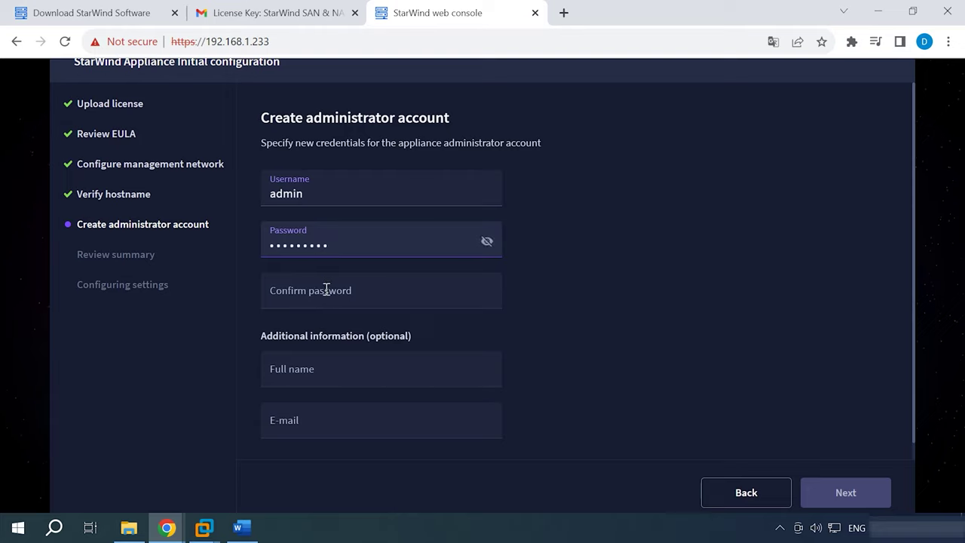
pyautogui.click(325, 289)
pyautogui.write('*********')
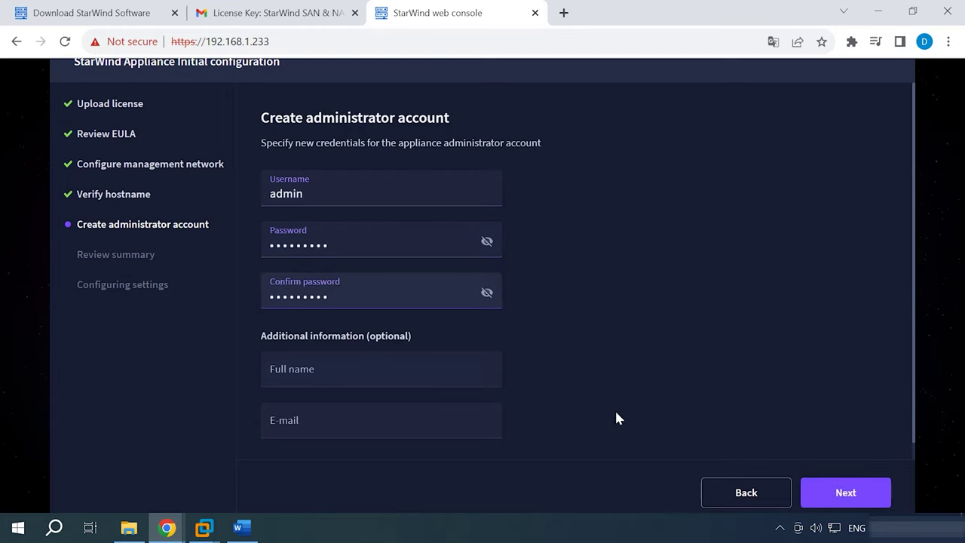
pyautogui.click(854, 503)
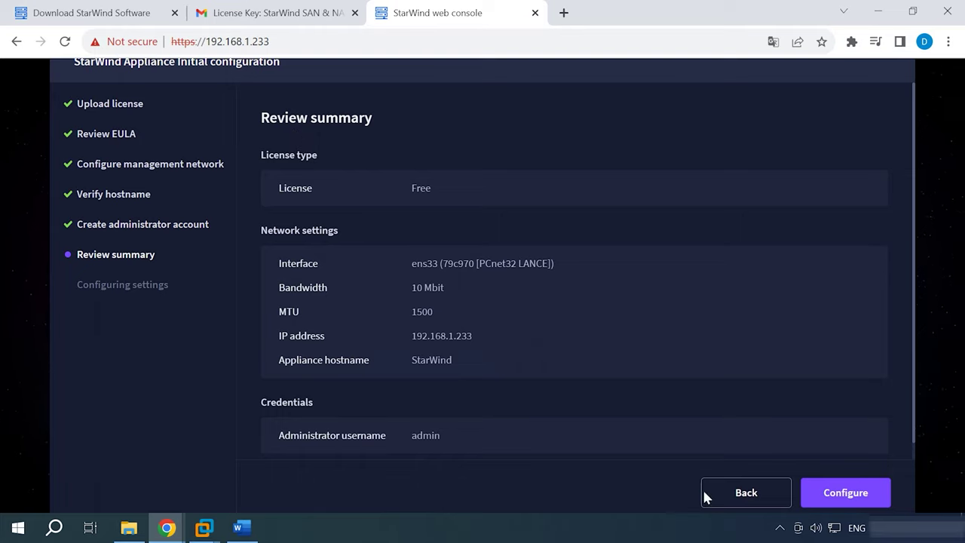
# - Apply the configuration and finish without launching the vSphere plug-in installation wizard
pyautogui.click(851, 501)
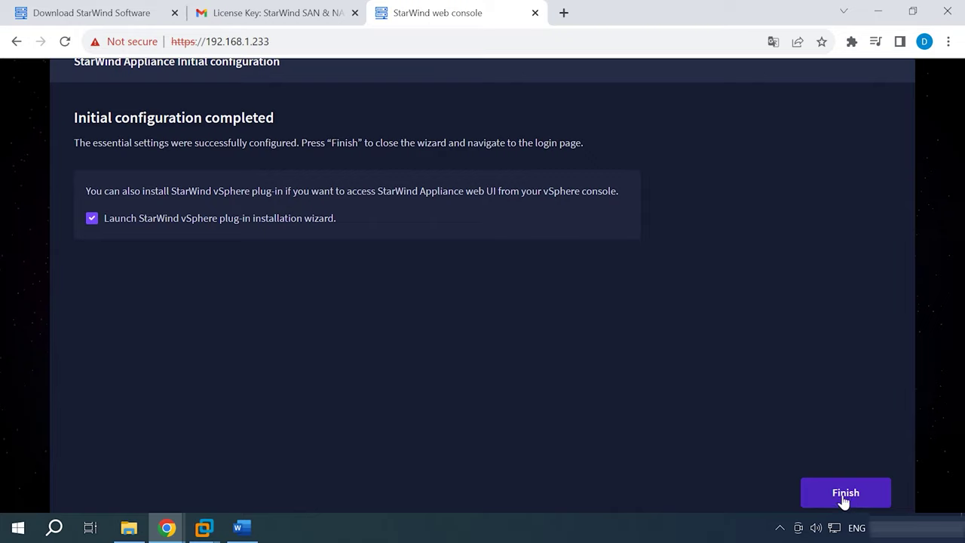
pyautogui.click(90, 218)
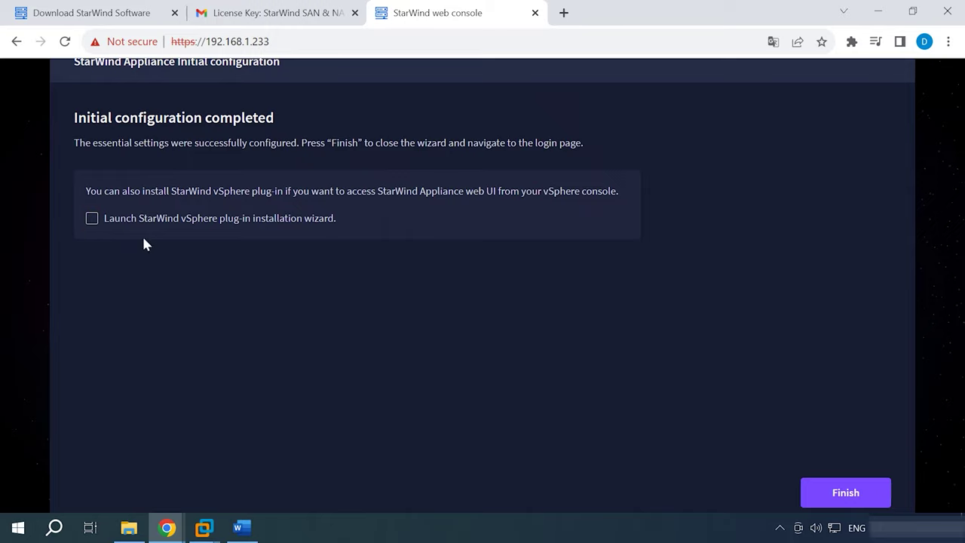
pyautogui.click(850, 500)
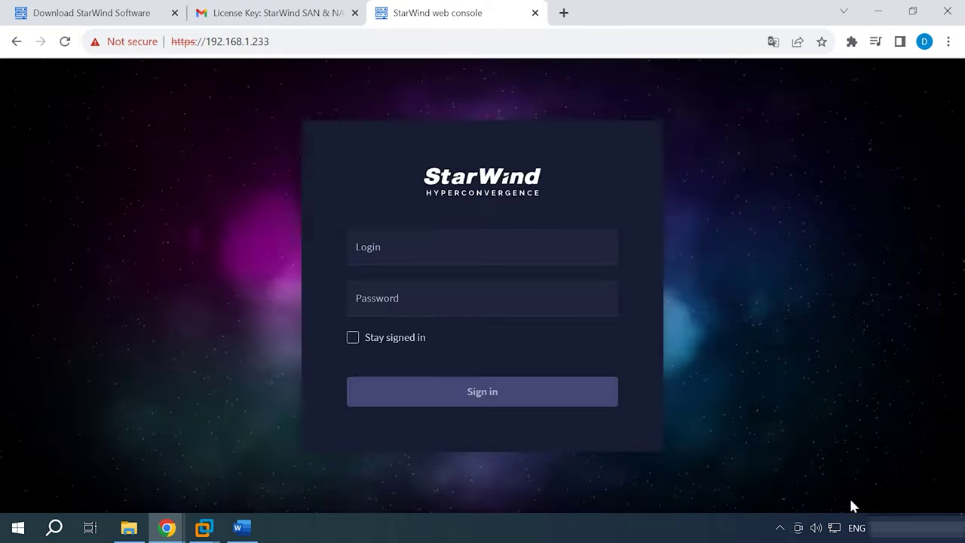
# - Sign in to the web console as admin with the account password
pyautogui.click(383, 246)
pyautogui.write('admin')
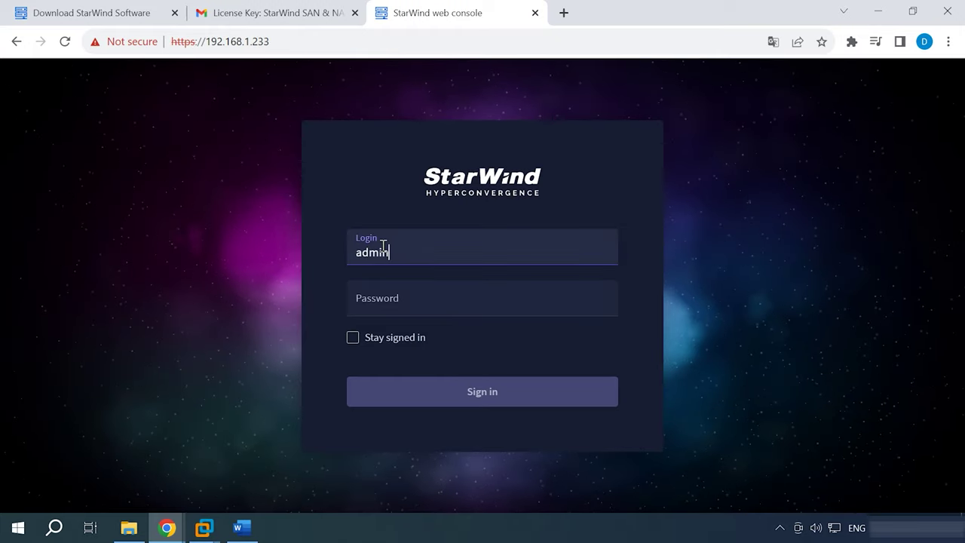
pyautogui.press('Tab')
pyautogui.write('starwind')
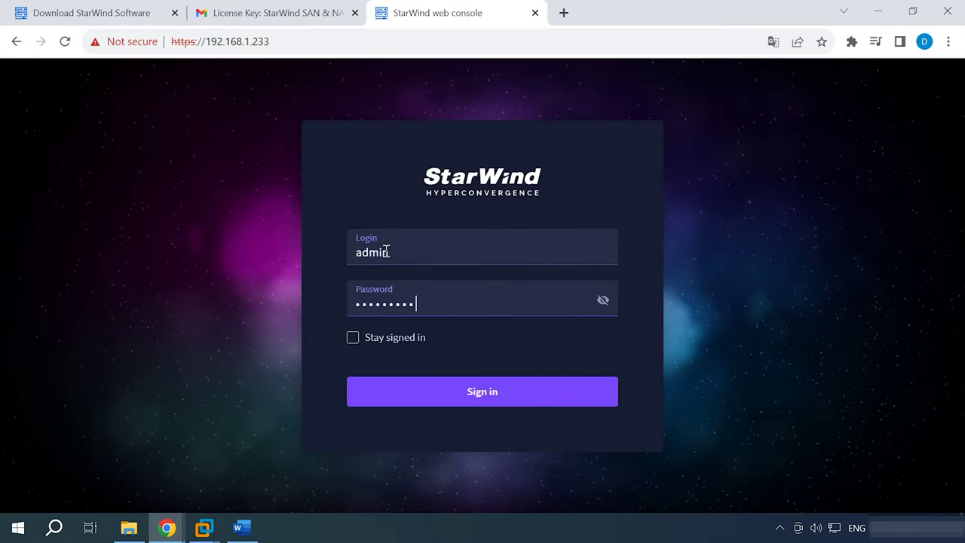
pyautogui.click(513, 403)
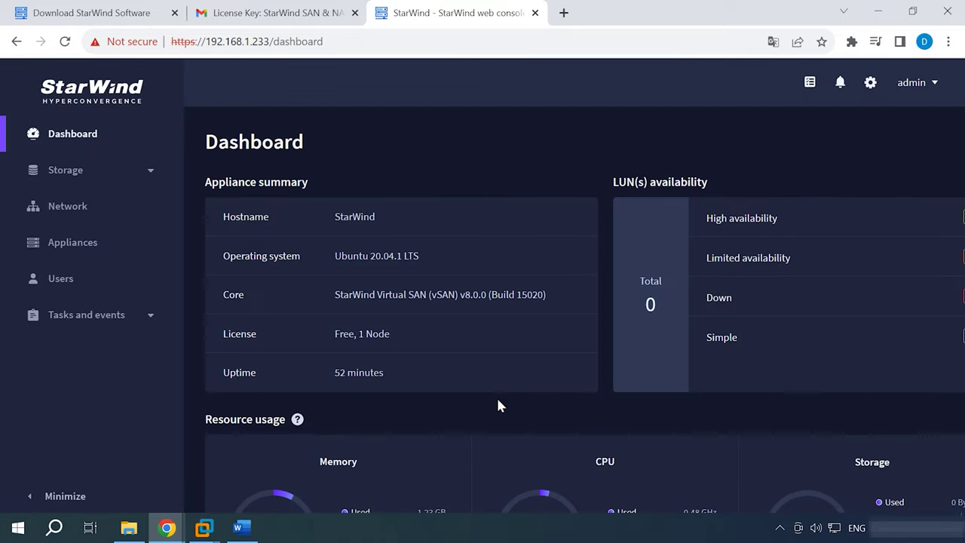
# - Check the Dashboard's appliance summary, resource usage and performance, then expand Storage in the sidebar
pyautogui.scroll(-5, 527, 404)
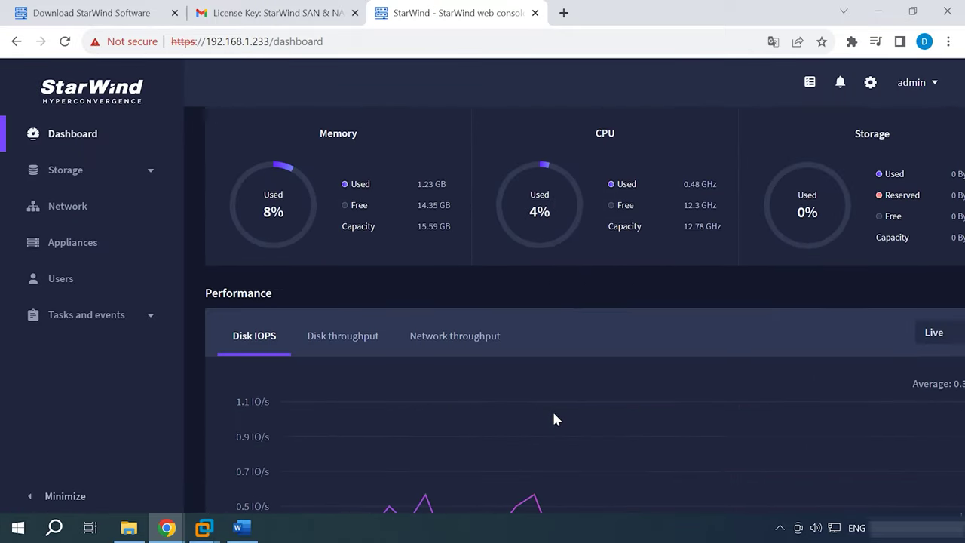
pyautogui.scroll(-7, 554, 419)
pyautogui.scroll(6, 554, 420)
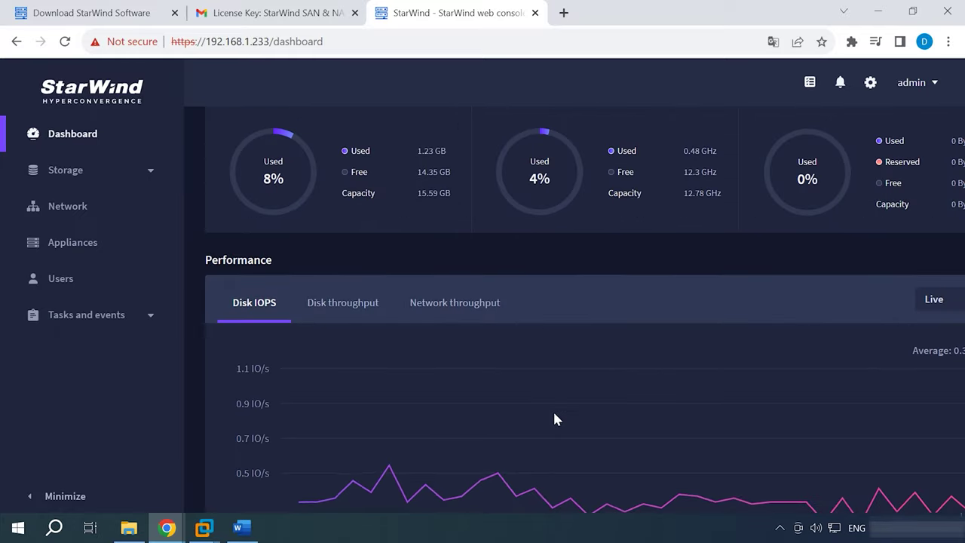
pyautogui.scroll(5, 554, 419)
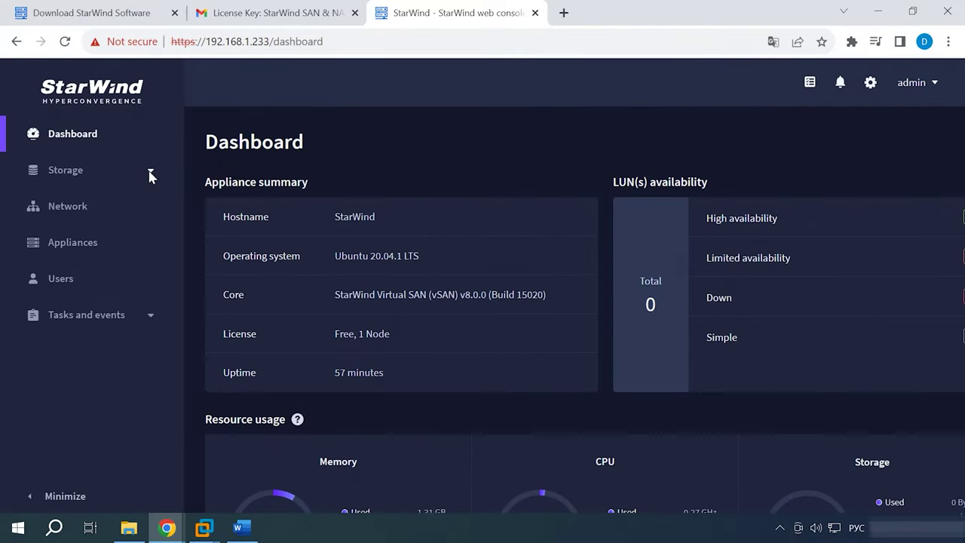
pyautogui.click(97, 173)
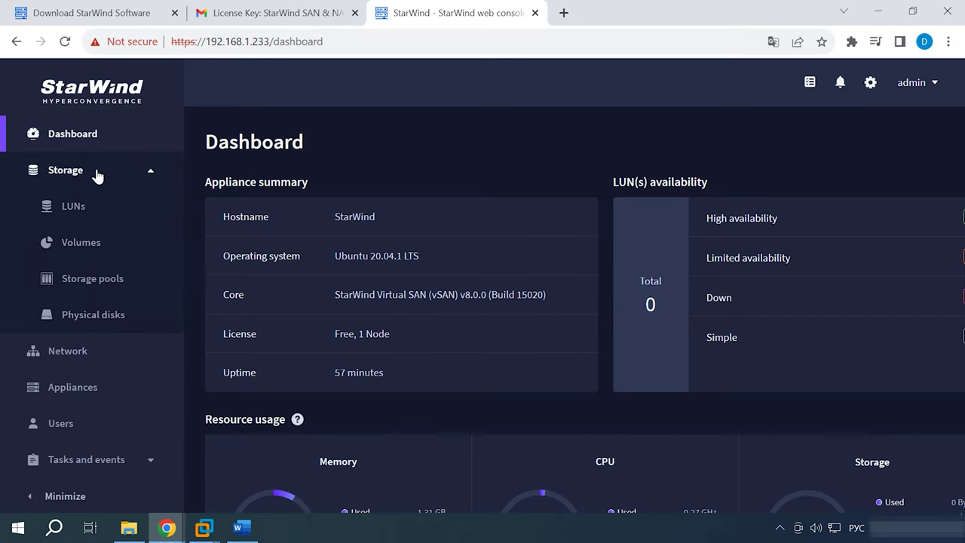
# - Start a new storage pool using disks sda, sdb and sdc
pyautogui.click(98, 289)
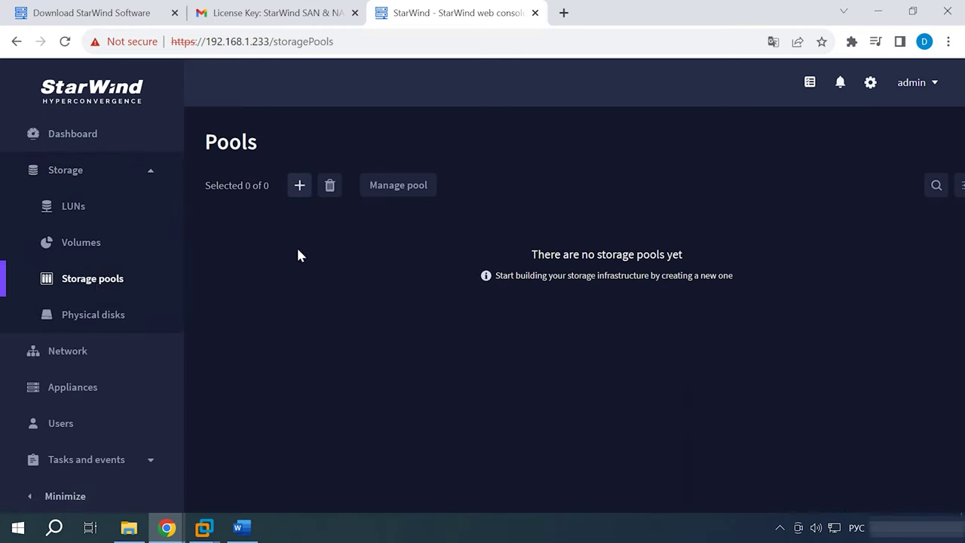
pyautogui.click(301, 188)
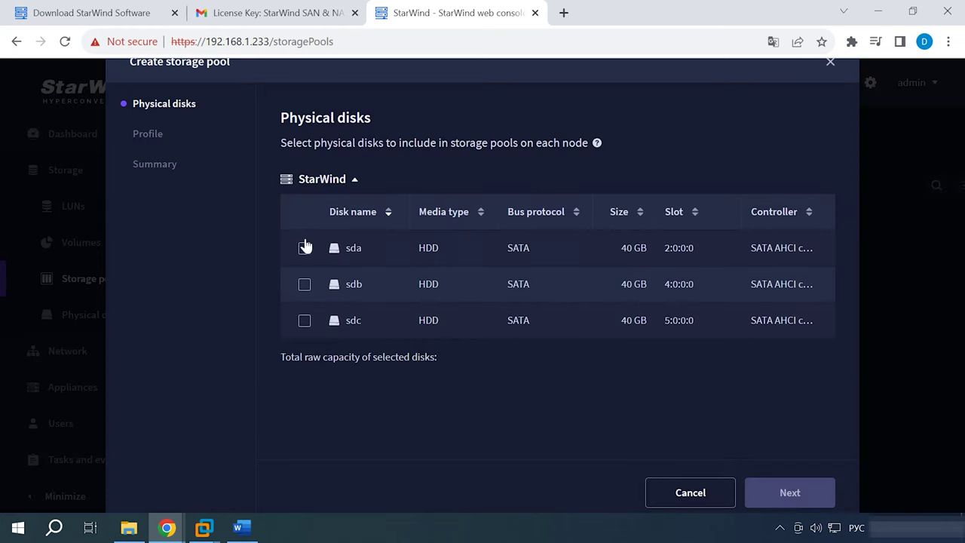
pyautogui.click(305, 249)
pyautogui.click(305, 285)
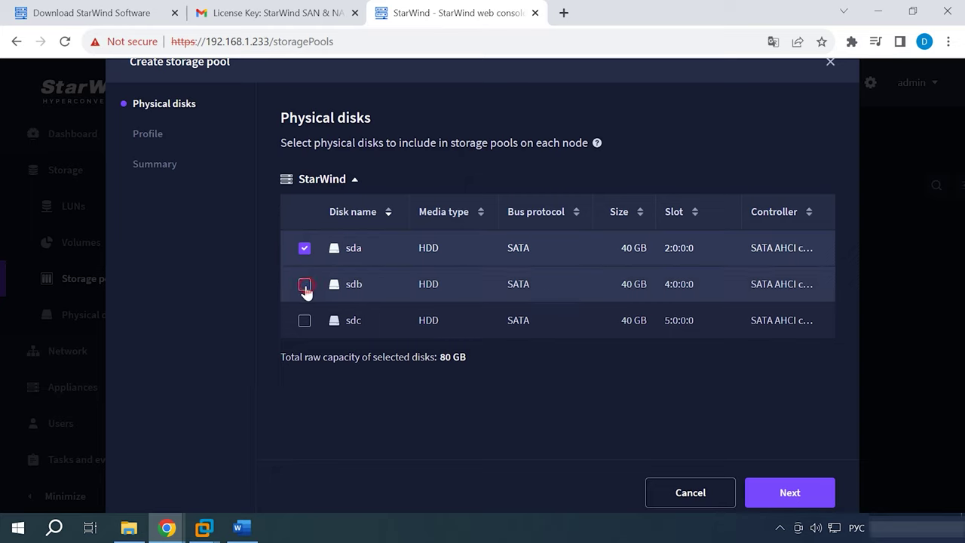
pyautogui.click(305, 321)
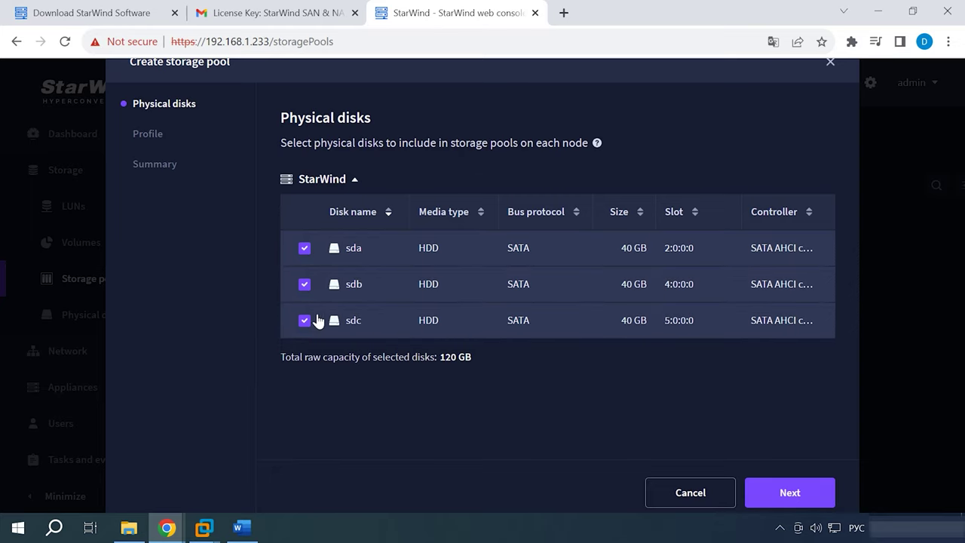
pyautogui.click(800, 507)
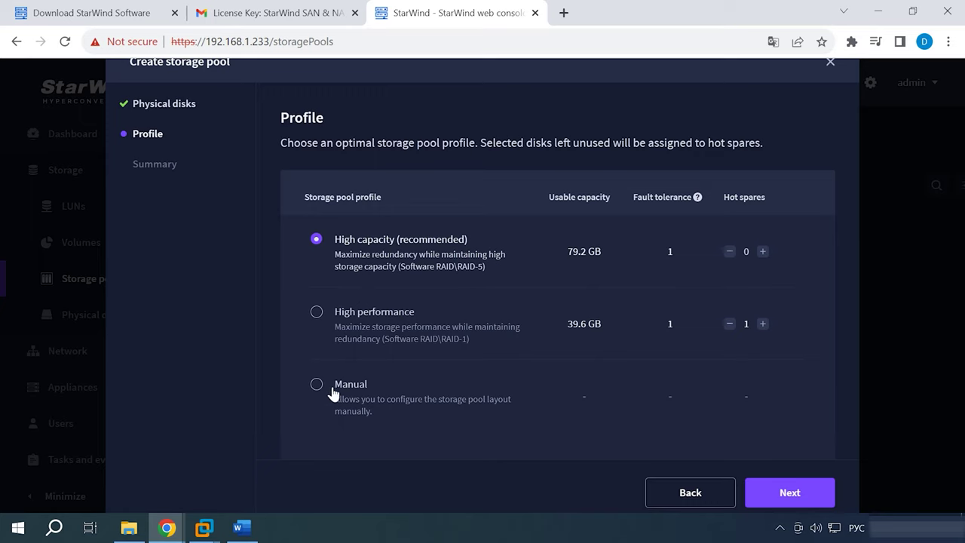
# - Configure the pool manually with the Software RAID\RAID-5 layout and create it
pyautogui.click(318, 386)
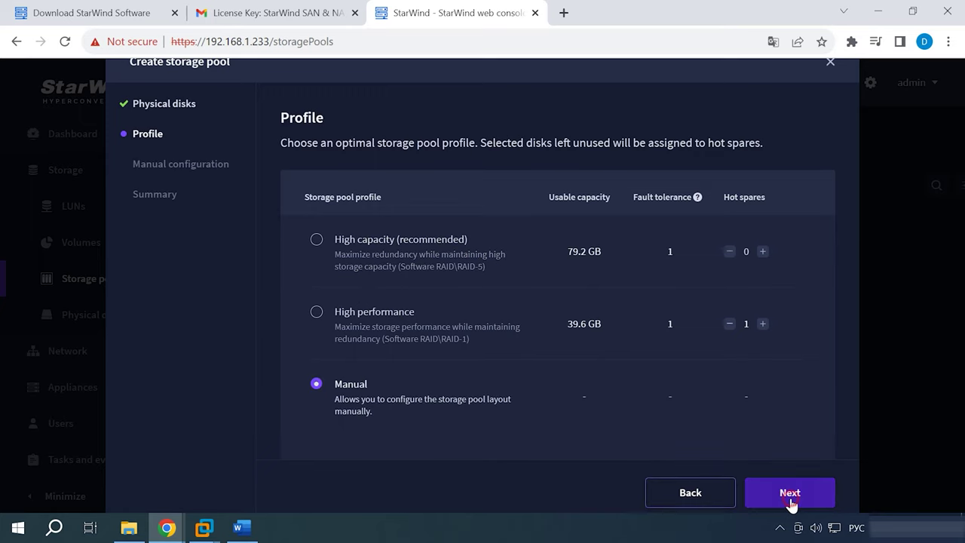
pyautogui.click(791, 499)
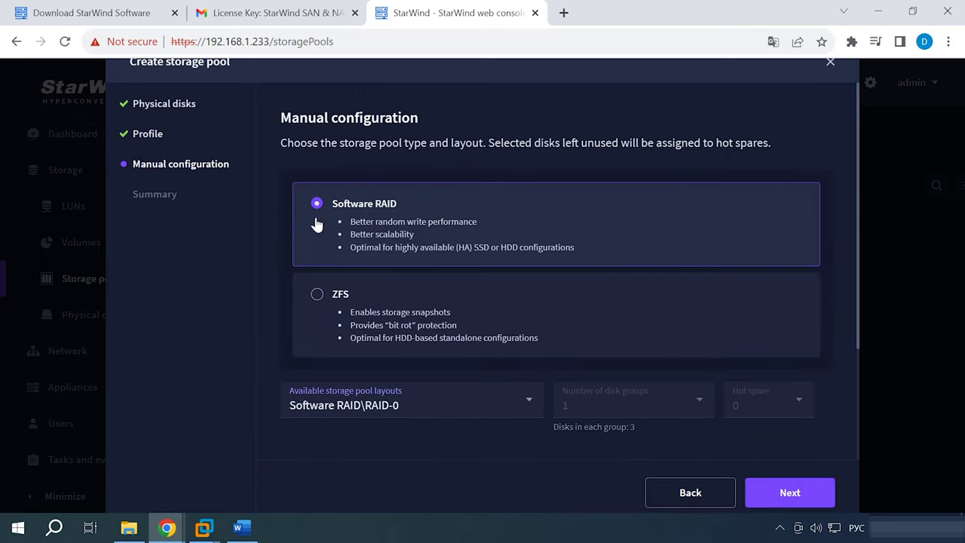
pyautogui.scroll(-2, 404, 333)
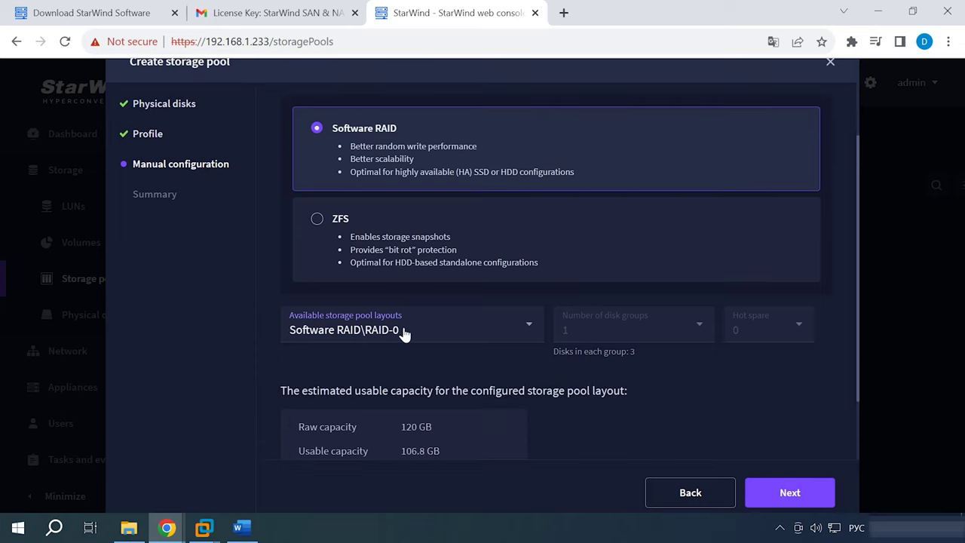
pyautogui.click(526, 246)
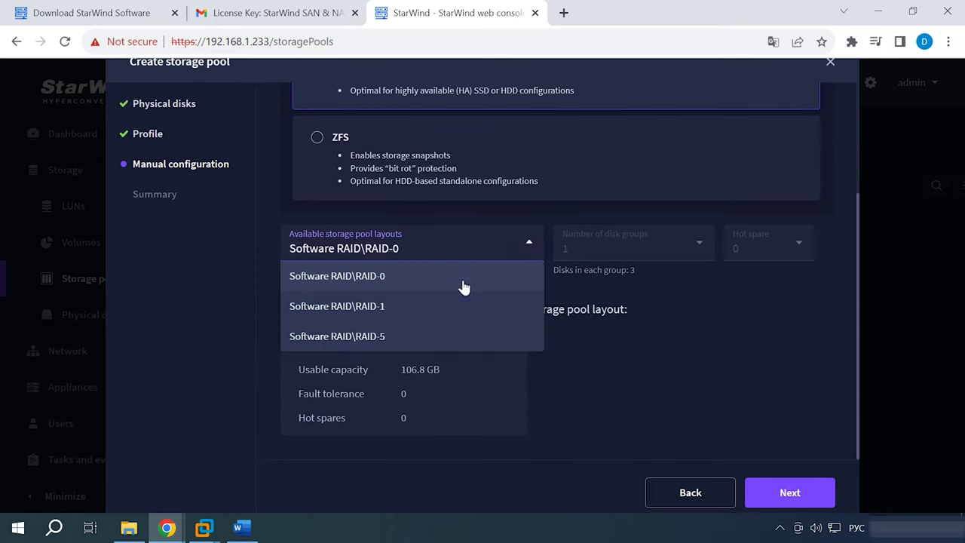
pyautogui.click(367, 338)
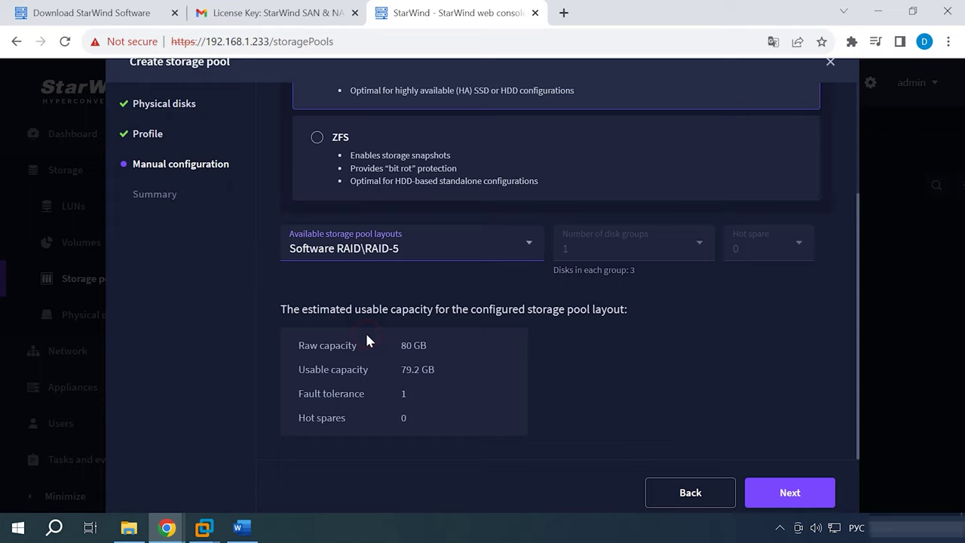
pyautogui.click(791, 493)
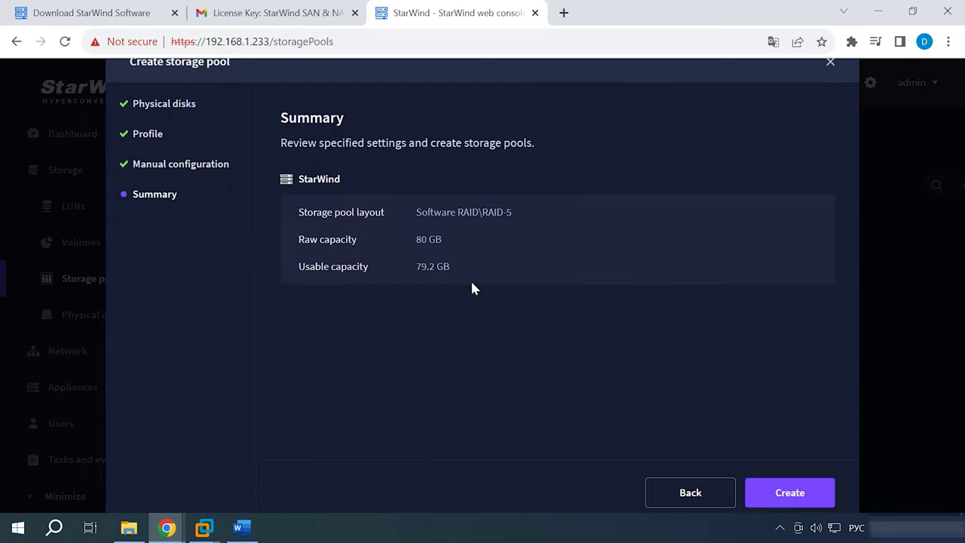
pyautogui.click(799, 500)
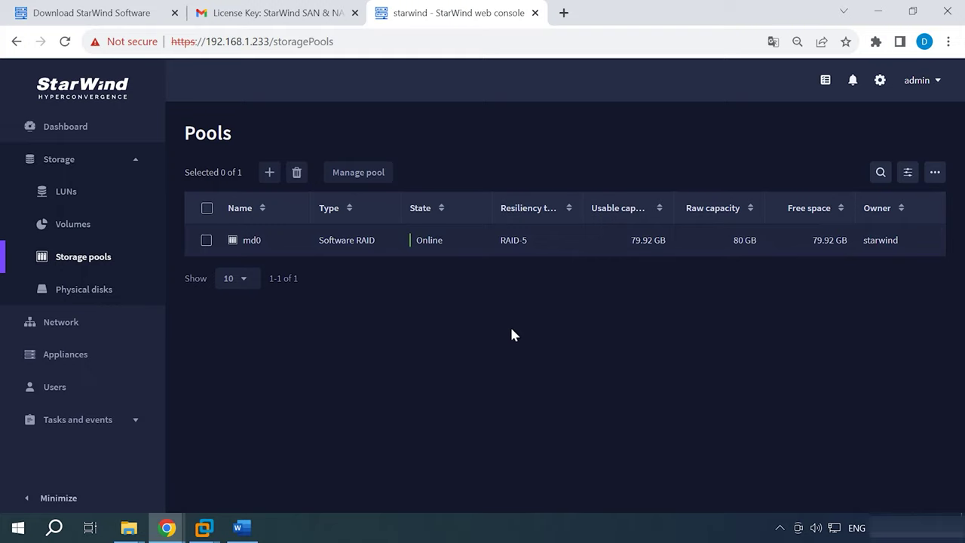
# - Start a new volume on the starwind:md0 pool
pyautogui.click(64, 224)
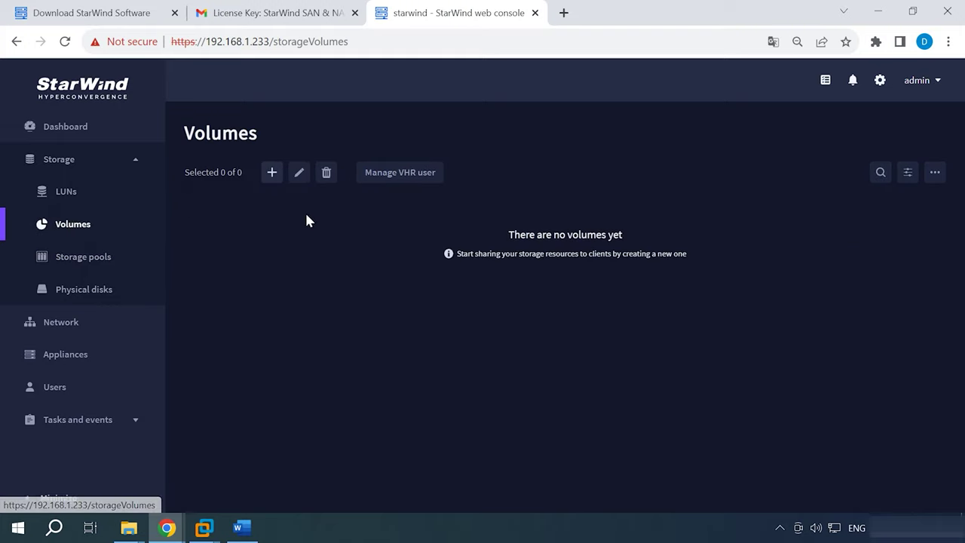
pyautogui.click(271, 172)
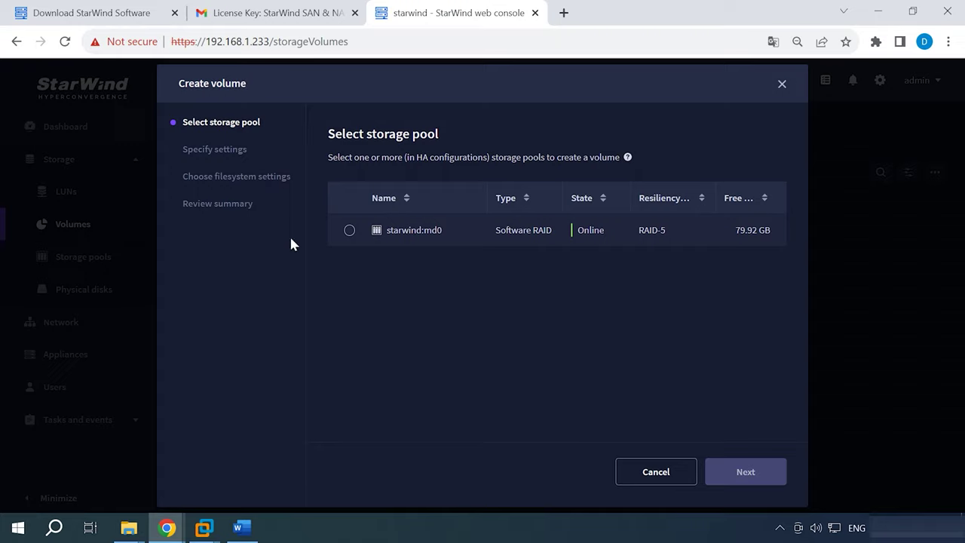
pyautogui.click(349, 230)
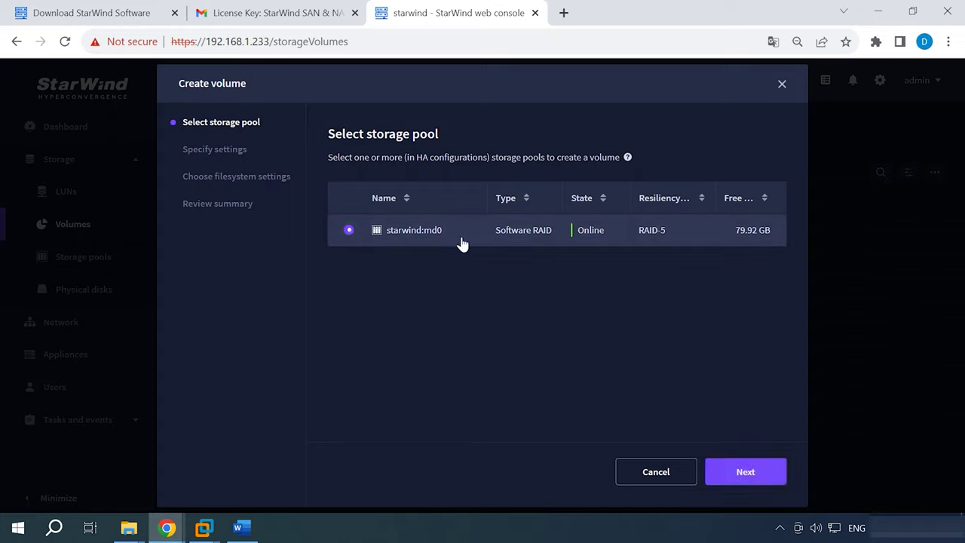
pyautogui.click(746, 475)
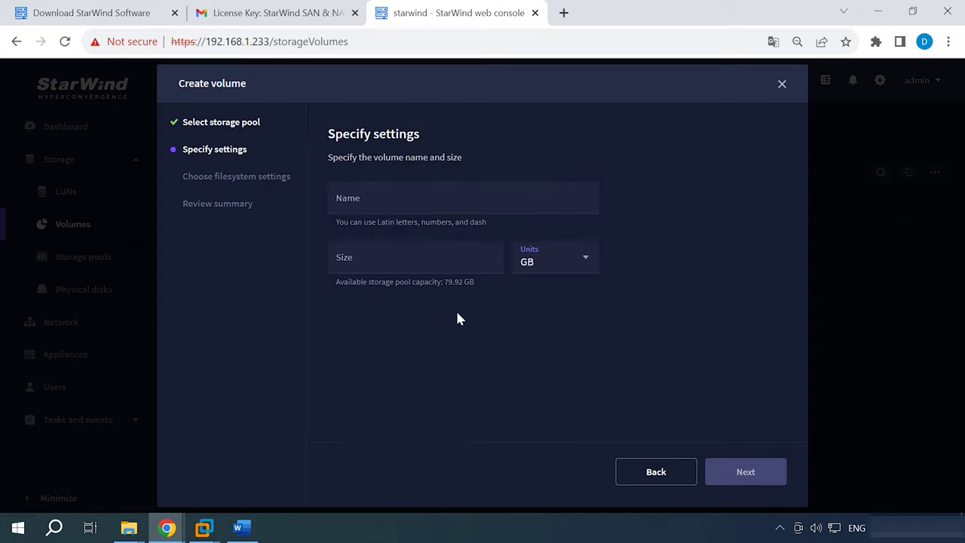
# - Name the volume swr5, size it 79 GB, and create it with default filesystem settings
pyautogui.click(361, 194)
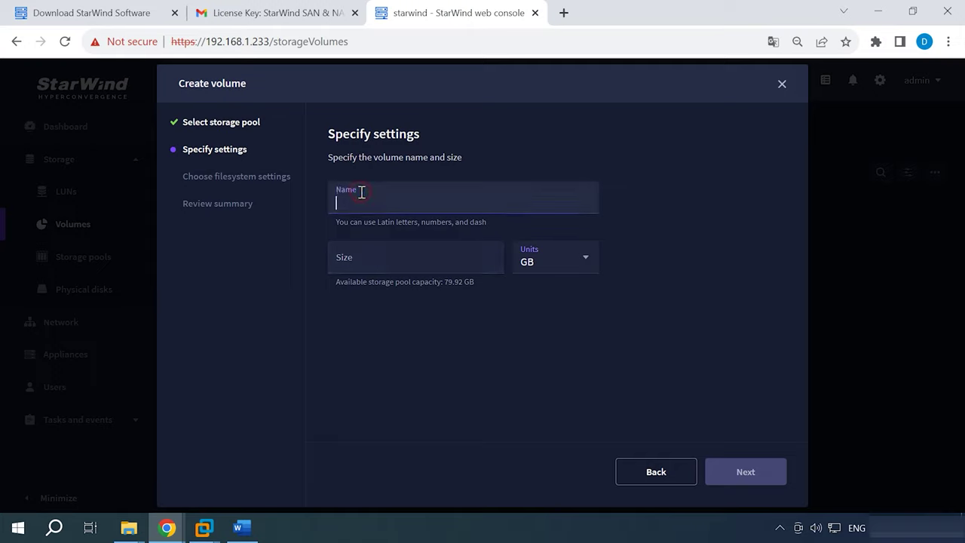
pyautogui.write('swr5')
pyautogui.click(372, 251)
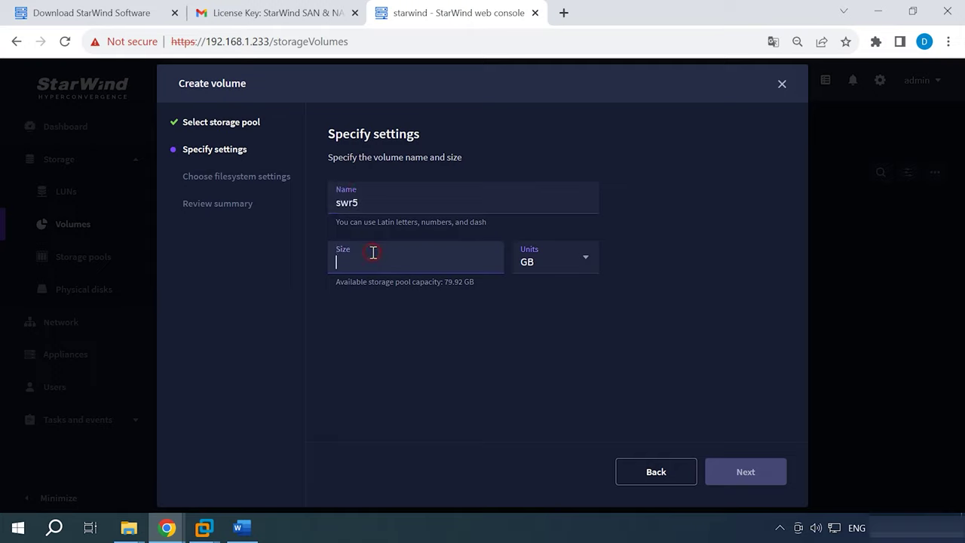
pyautogui.write('79')
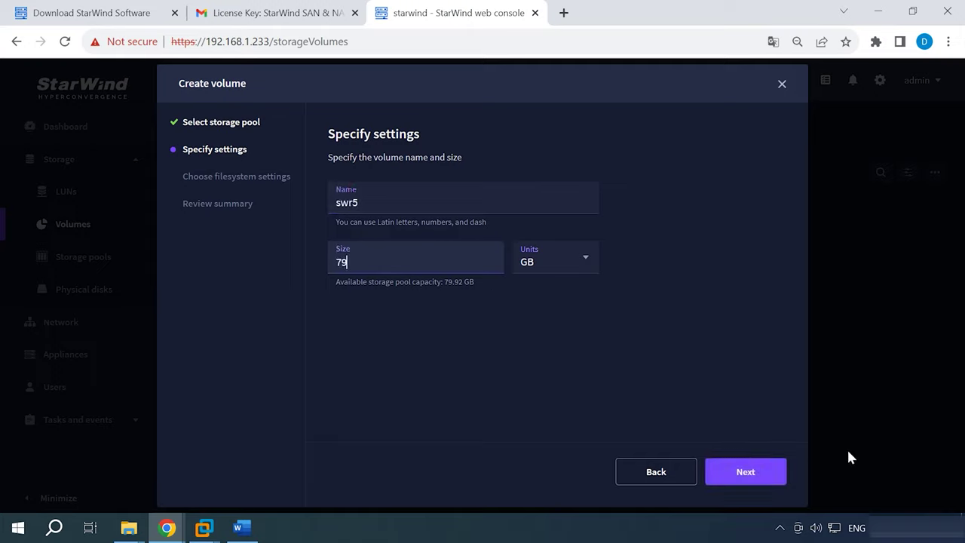
pyautogui.click(742, 476)
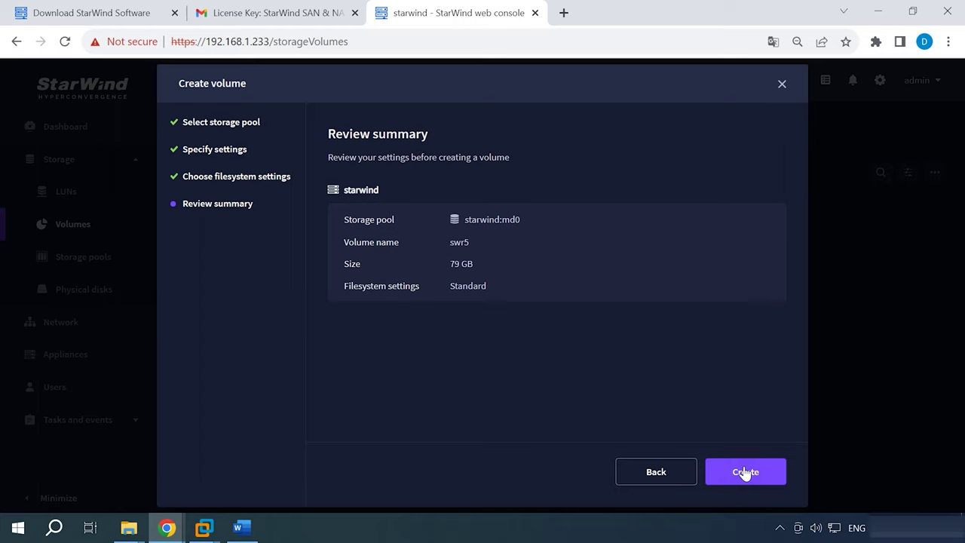
pyautogui.click(744, 472)
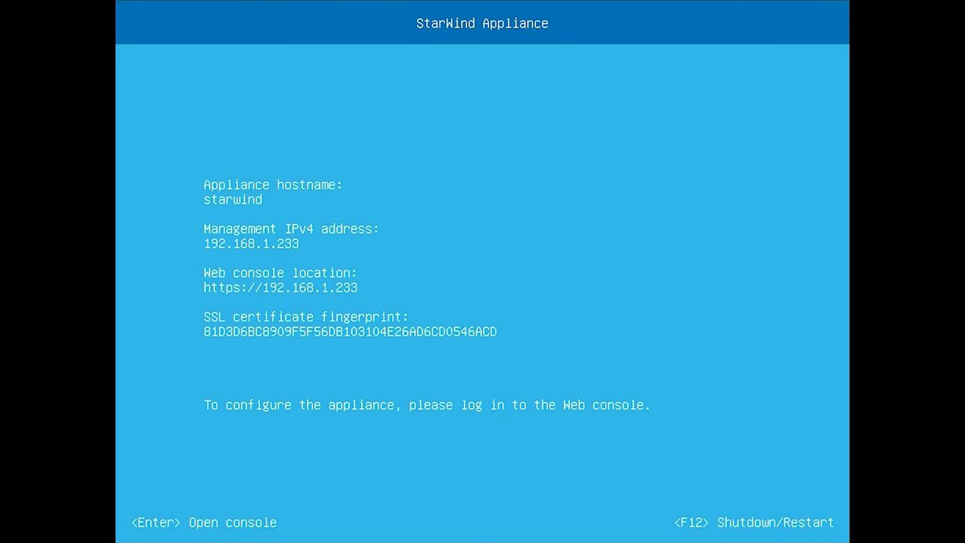
# - Log in to the StarWind Appliance console as admin with the appliance password
pyautogui.press('Return')
pyautogui.write('admin')
pyautogui.press('Tab')
pyautogui.write('starwind')
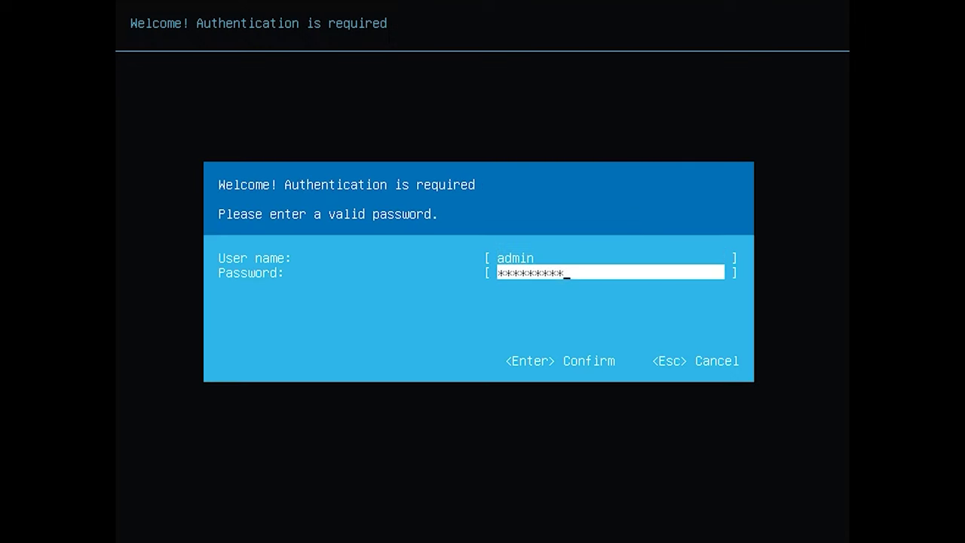
pyautogui.press('Return')
# - Create SMB share 'swshare' on the swr5 volume, open to any IP (*)
pyautogui.press('Down')
pyautogui.press('Down')
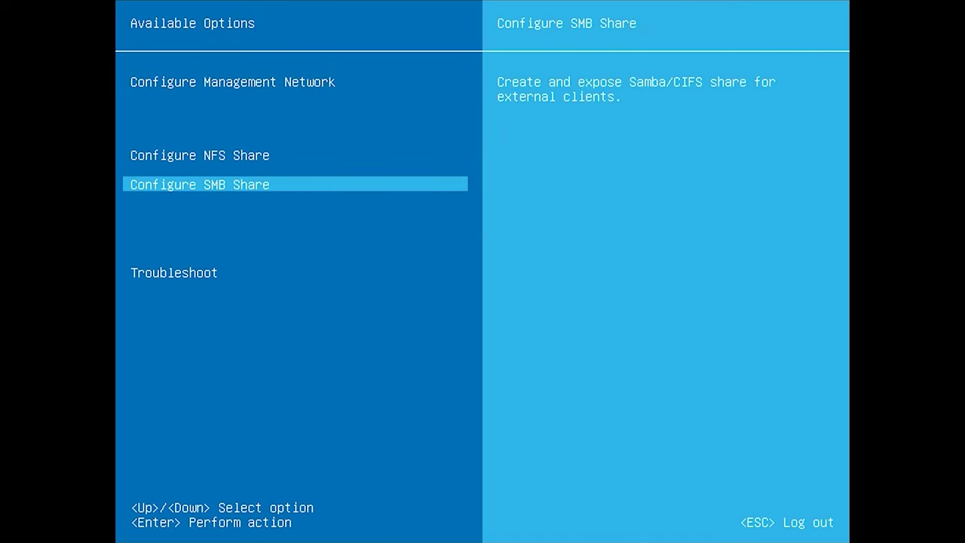
pyautogui.press('Return')
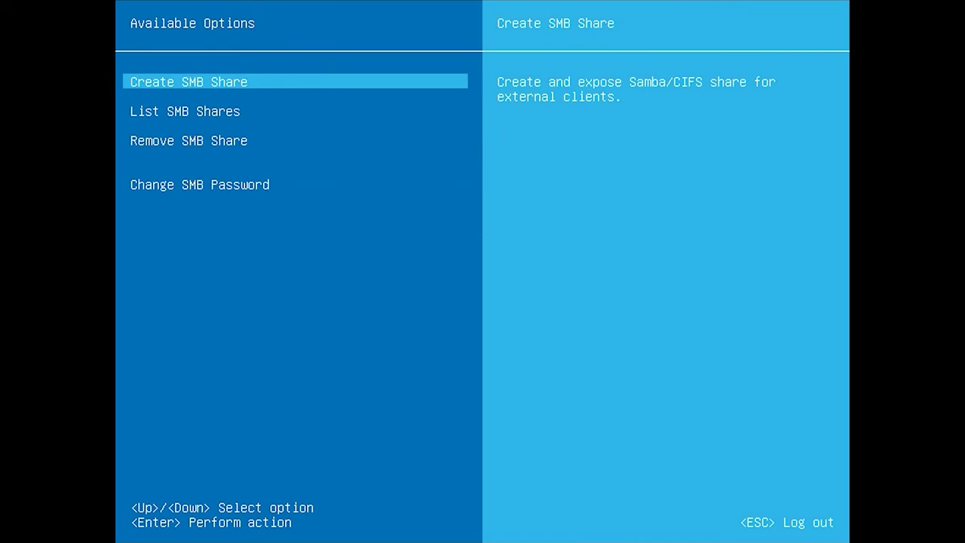
pyautogui.press('Return')
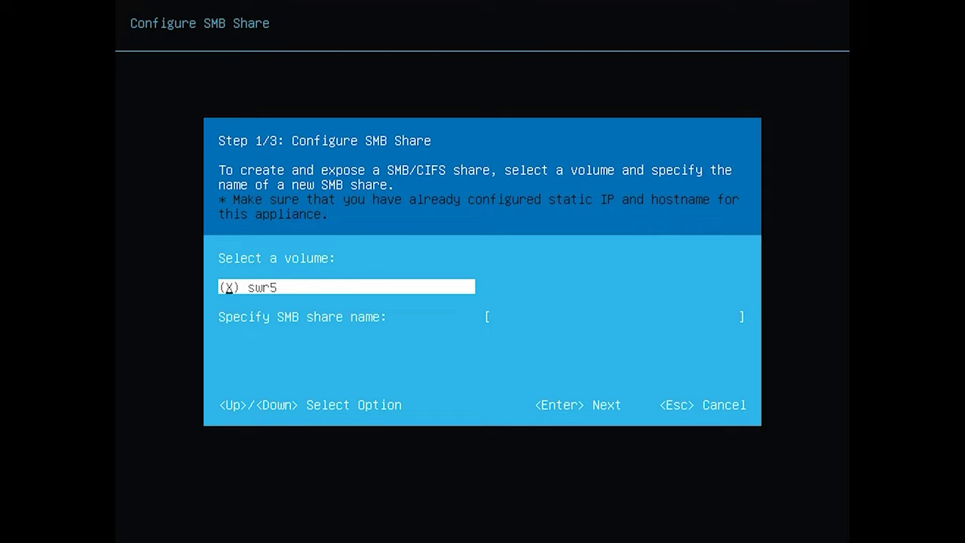
pyautogui.press('Down')
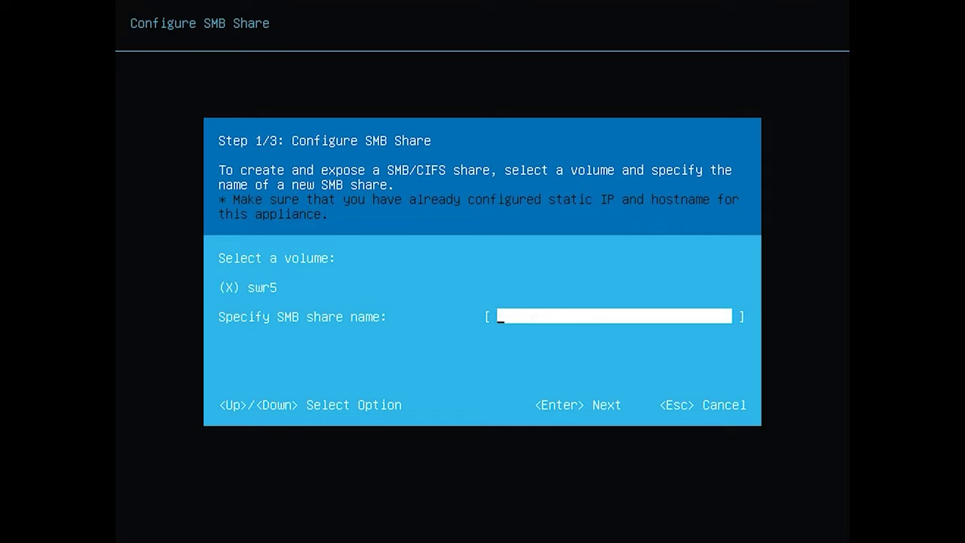
pyautogui.write('swshare')
pyautogui.press('Return')
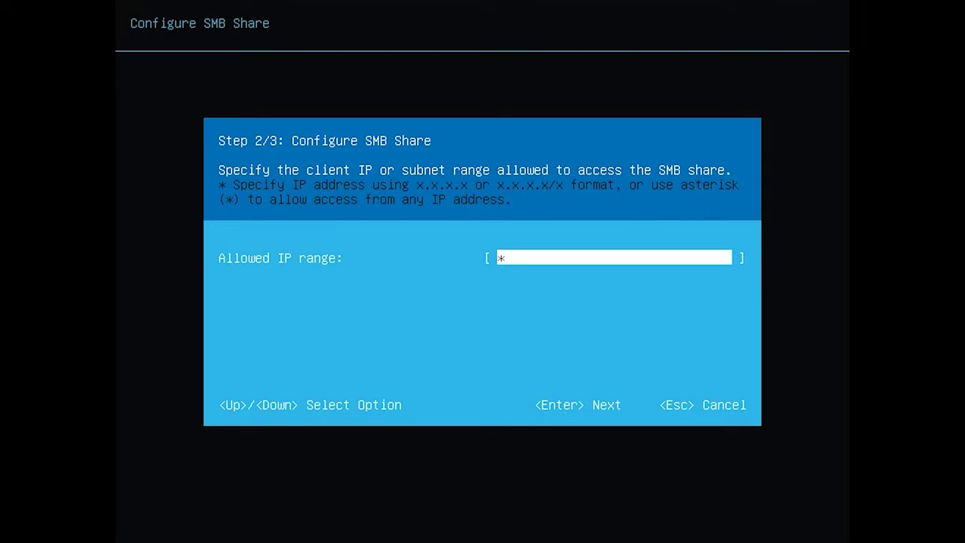
pyautogui.press('Return')
pyautogui.press('Return')
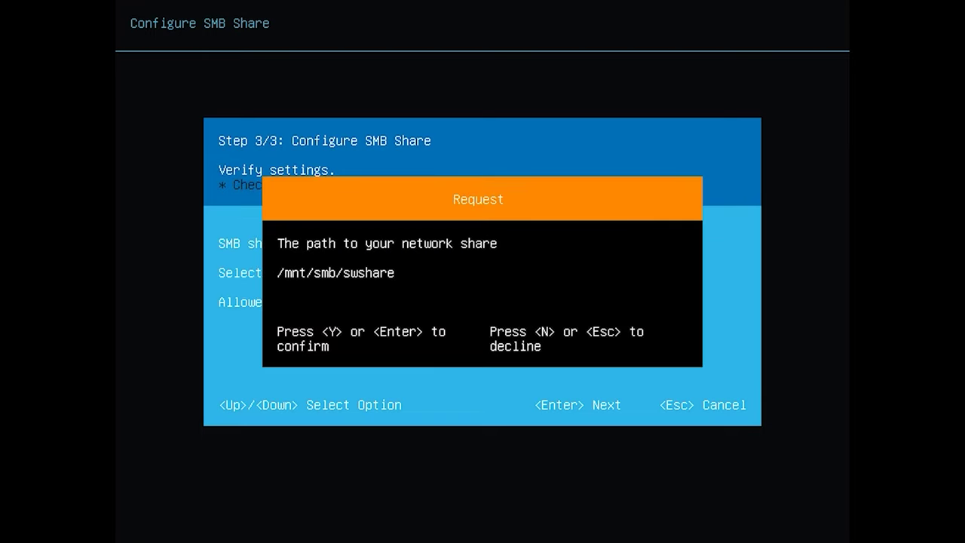
pyautogui.press('Return')
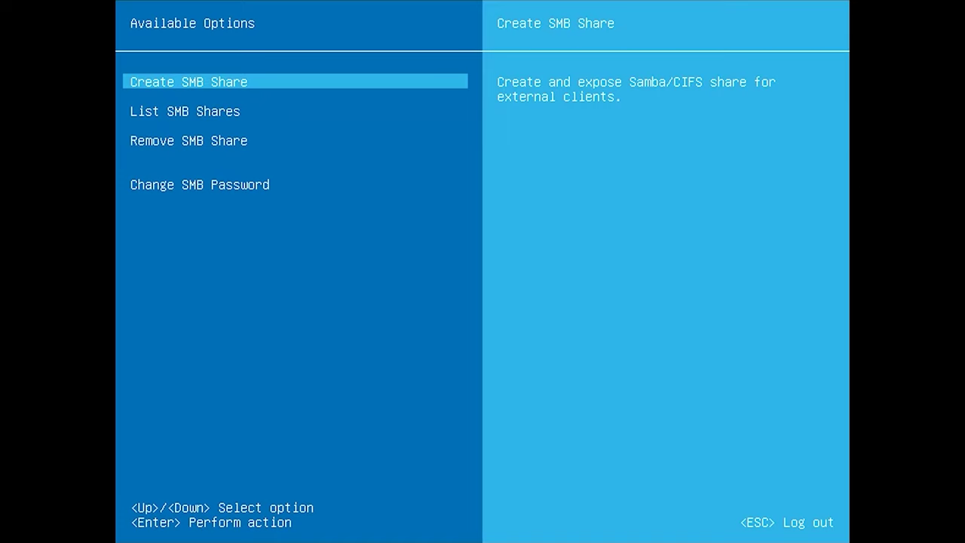
# - Check the SMB share list, then set and confirm a new SMB password
pyautogui.press('Down')
pyautogui.press('Return')
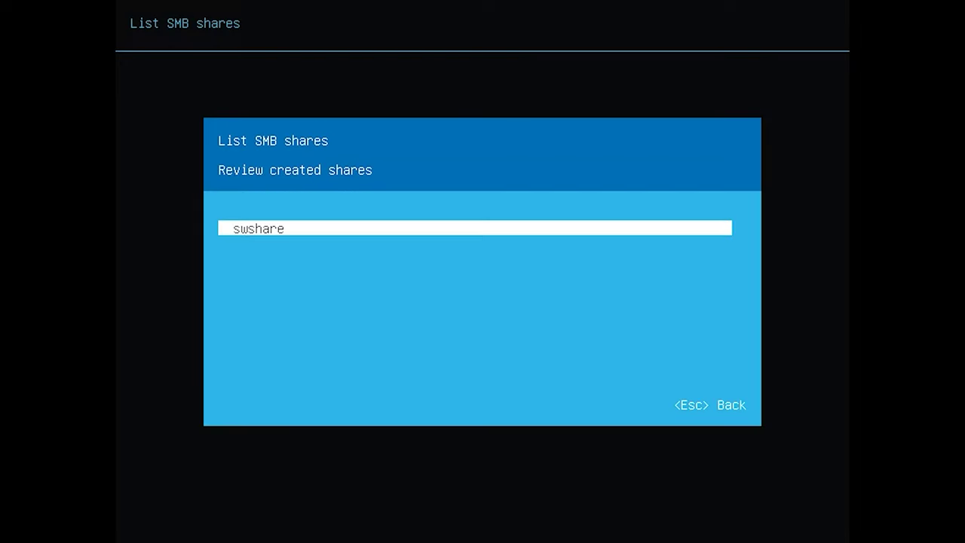
pyautogui.press('Escape')
pyautogui.press('Down')
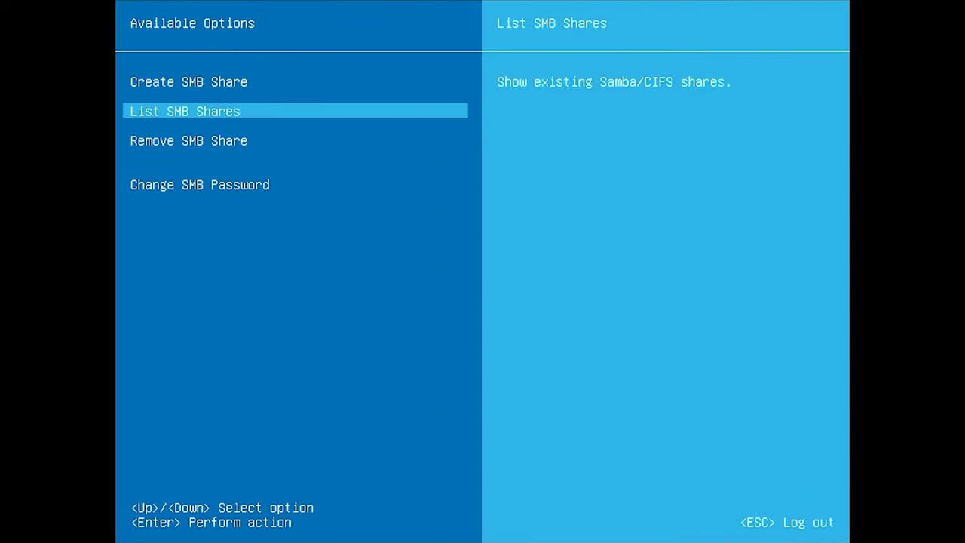
pyautogui.press('Down')
pyautogui.press('Down')
pyautogui.press('Return')
pyautogui.write('*********')
pyautogui.press('Return')
pyautogui.write('*********')
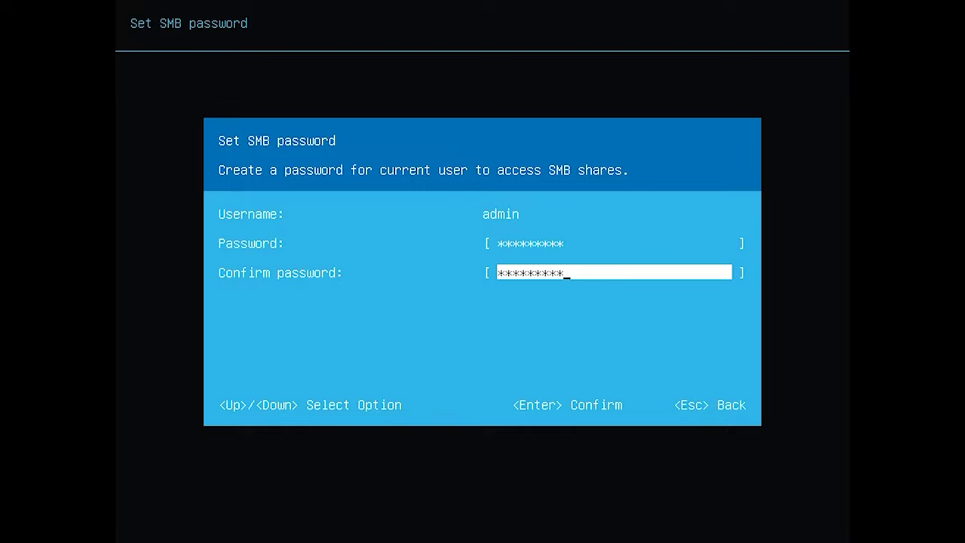
pyautogui.press('Return')
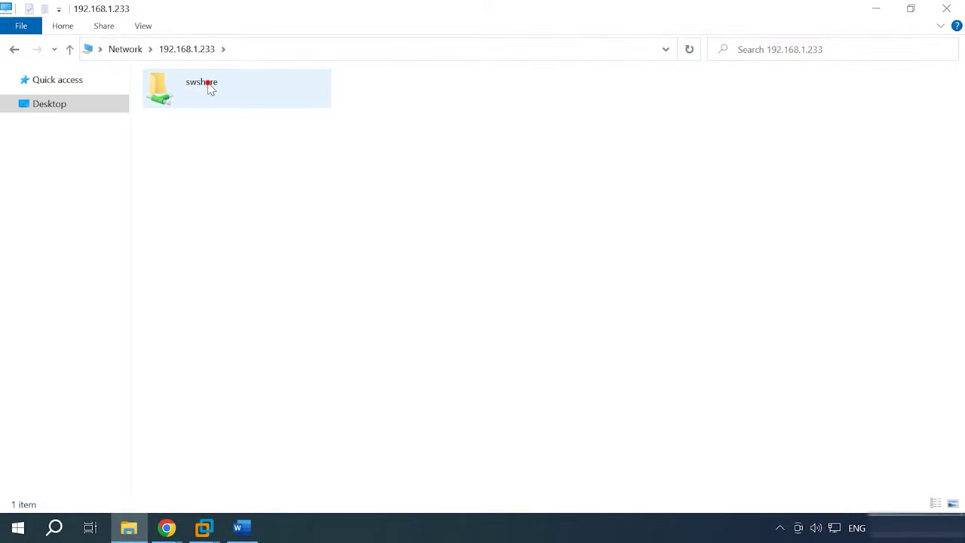
# - Open the swshare folder under \\192.168.1.233 in File Explorer
pyautogui.doubleClick(209, 89)
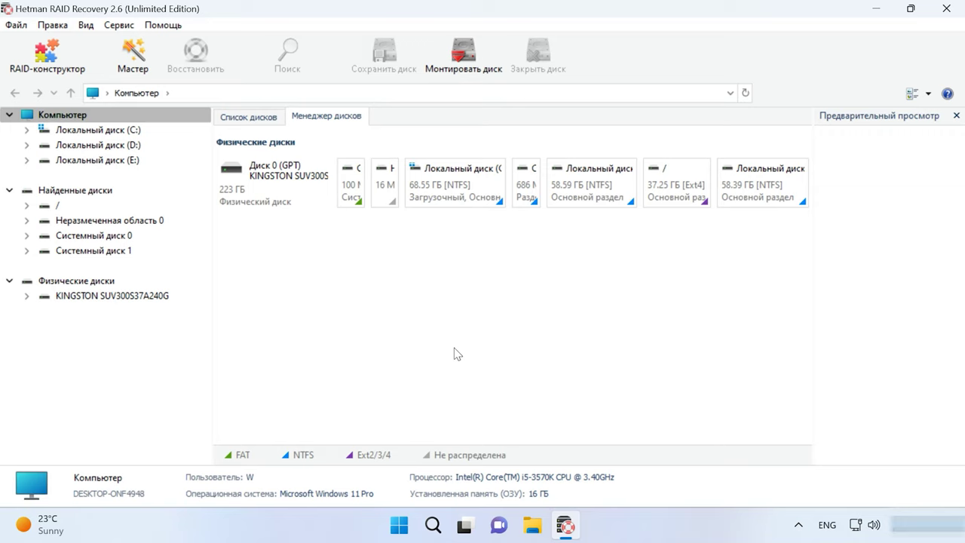
# - Mount all four VMware (*.vmdk) disk images from E:\Starwind as disks
pyautogui.click(118, 25)
pyautogui.click(179, 85)
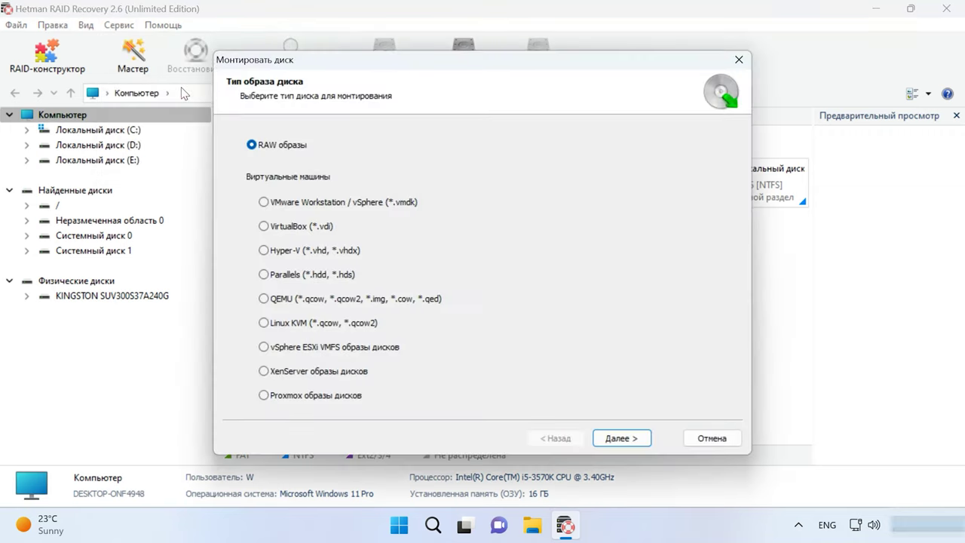
pyautogui.click(300, 205)
pyautogui.click(628, 442)
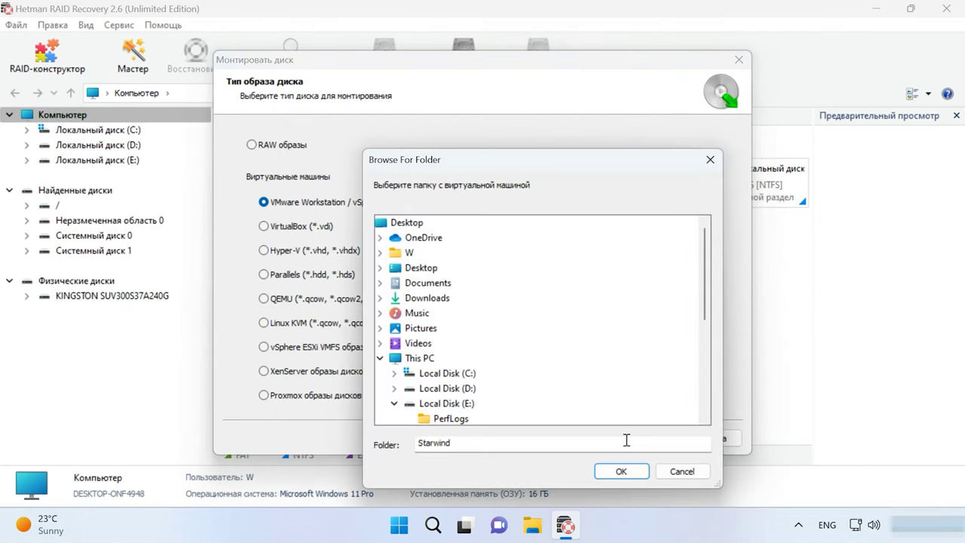
pyautogui.scroll(-3, 498, 402)
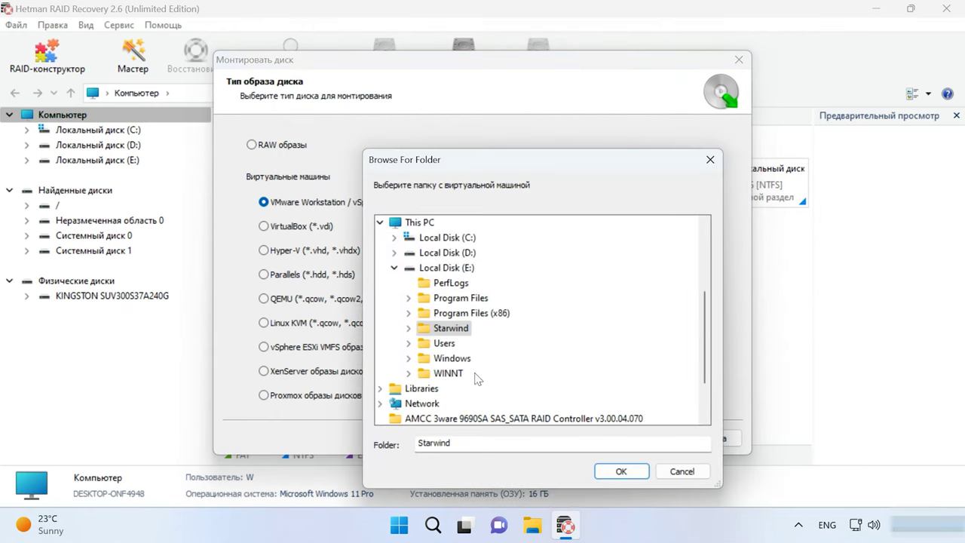
pyautogui.doubleClick(447, 333)
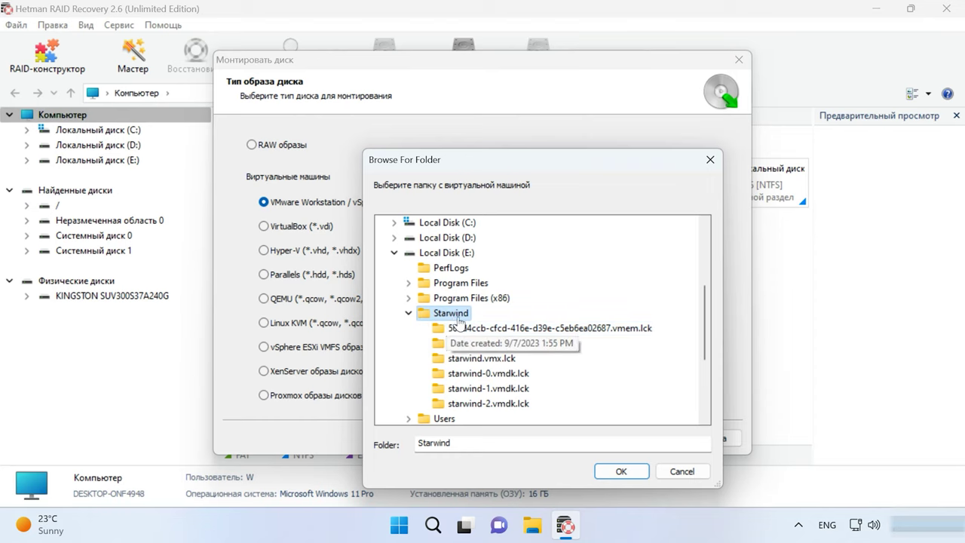
pyautogui.click(621, 471)
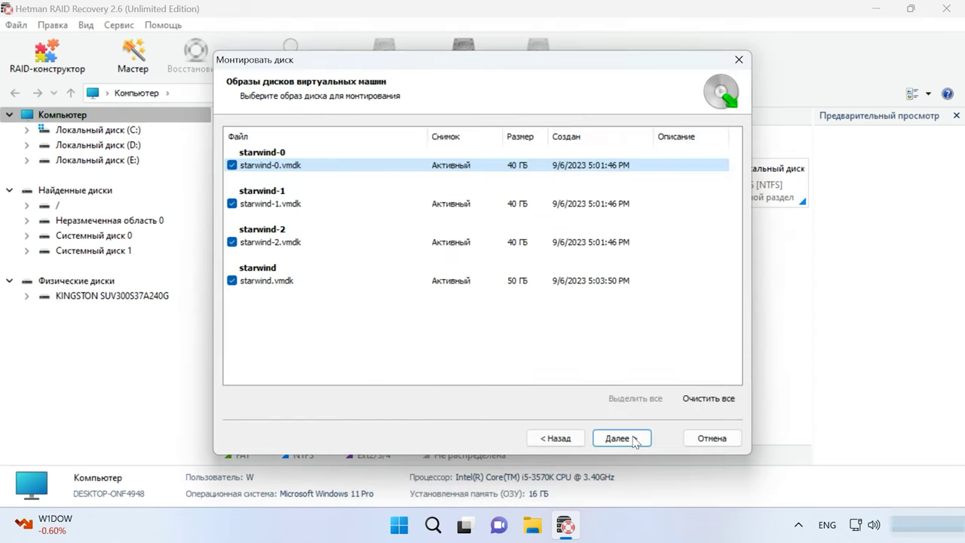
pyautogui.click(633, 442)
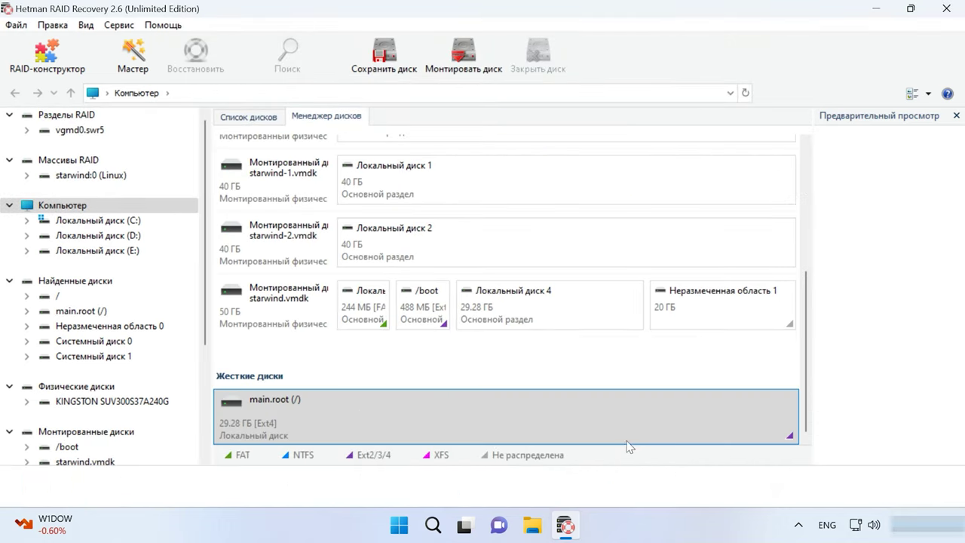
pyautogui.moveTo(806, 350); pyautogui.dragTo(812, 270)
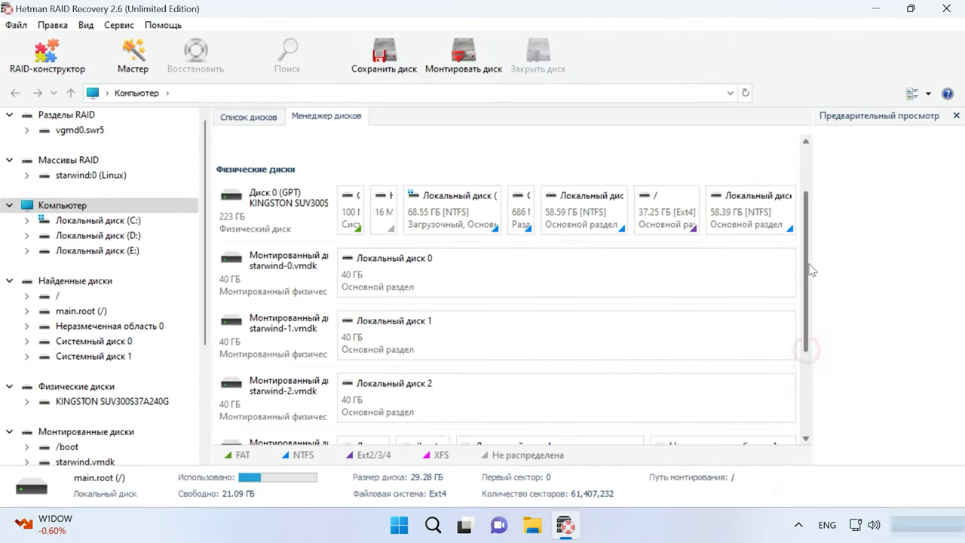
pyautogui.scroll(2, 343, 201)
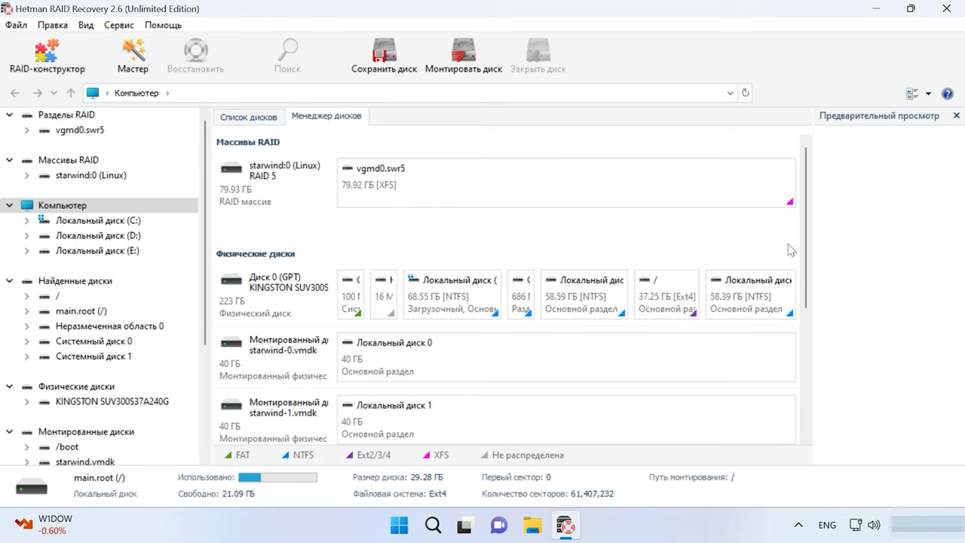
pyautogui.moveTo(806, 263); pyautogui.dragTo(792, 435)
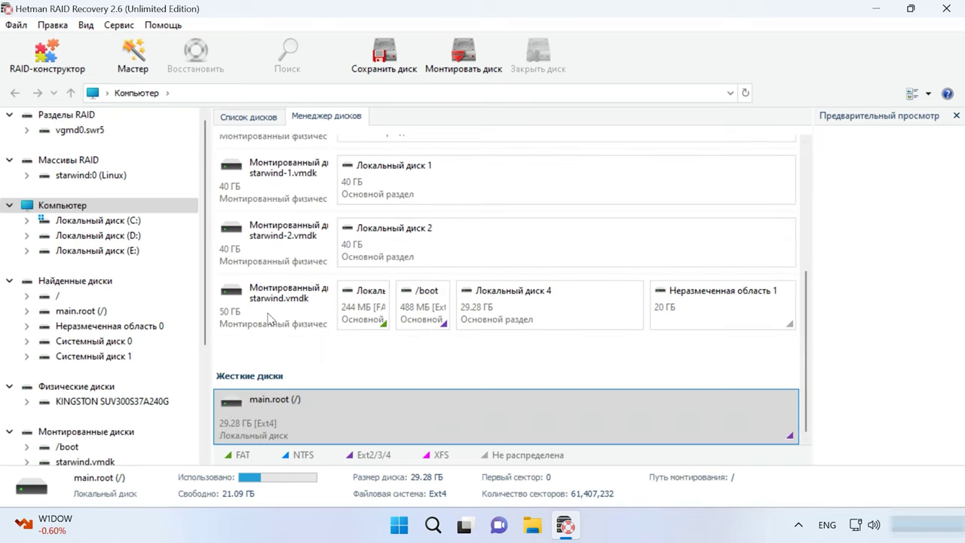
pyautogui.click(269, 313)
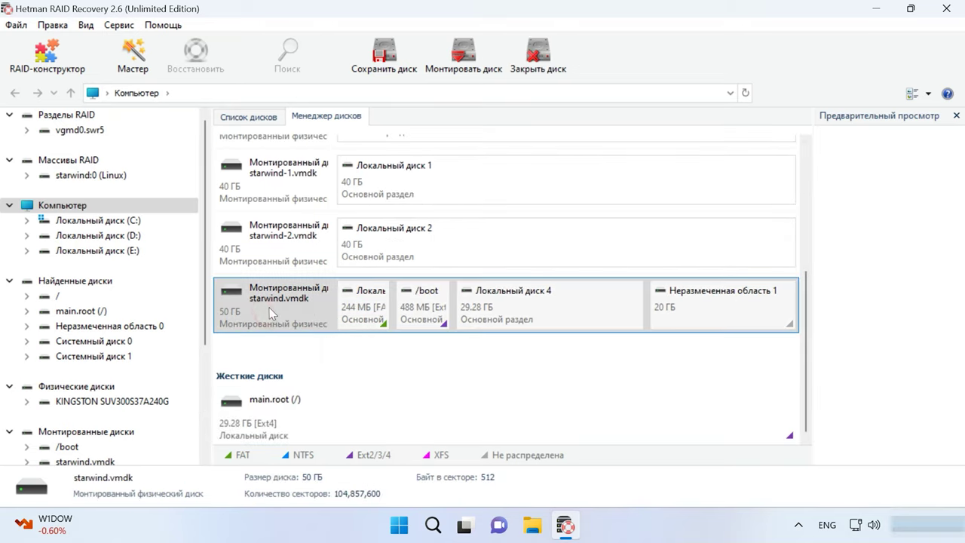
pyautogui.click(305, 407)
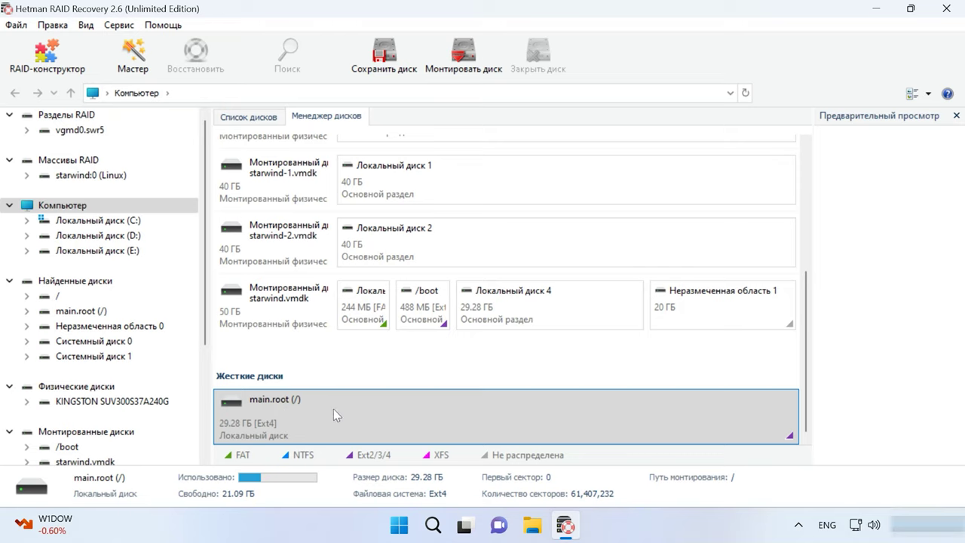
# - Quick-scan the main.root disk and open its home folder
pyautogui.rightClick(462, 411)
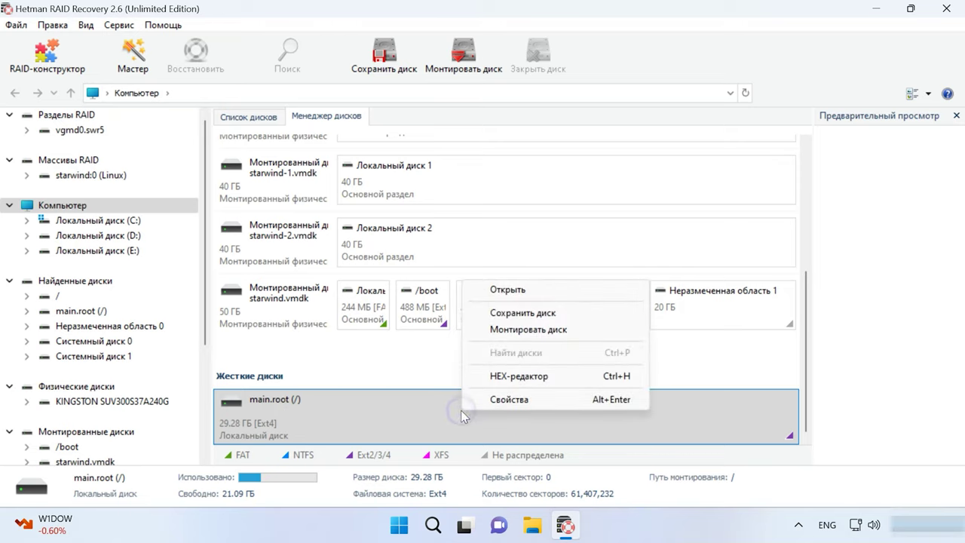
pyautogui.click(531, 291)
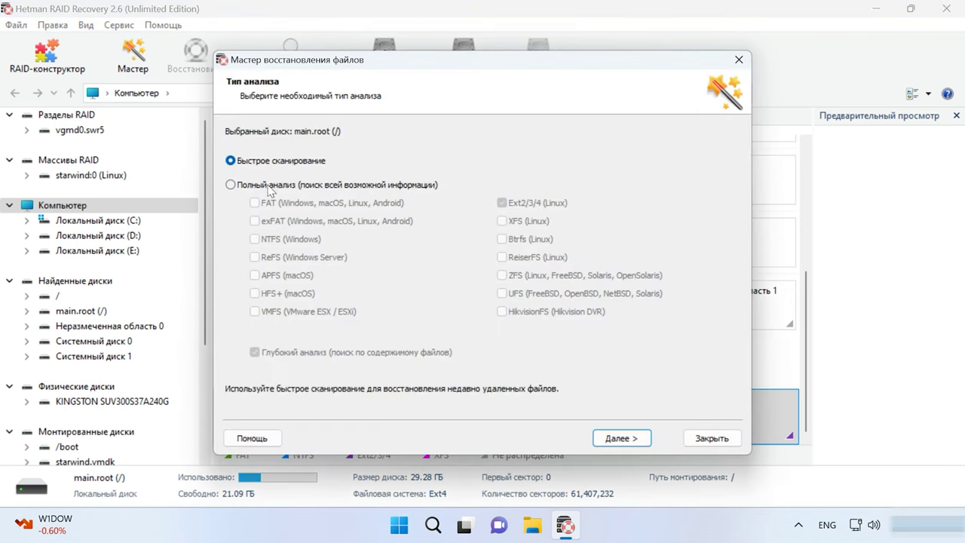
pyautogui.click(618, 438)
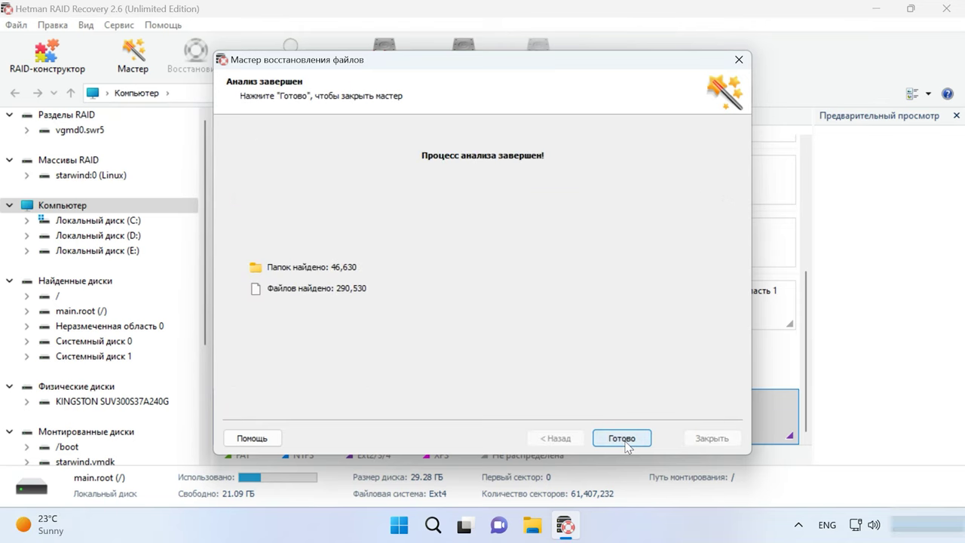
pyautogui.click(626, 443)
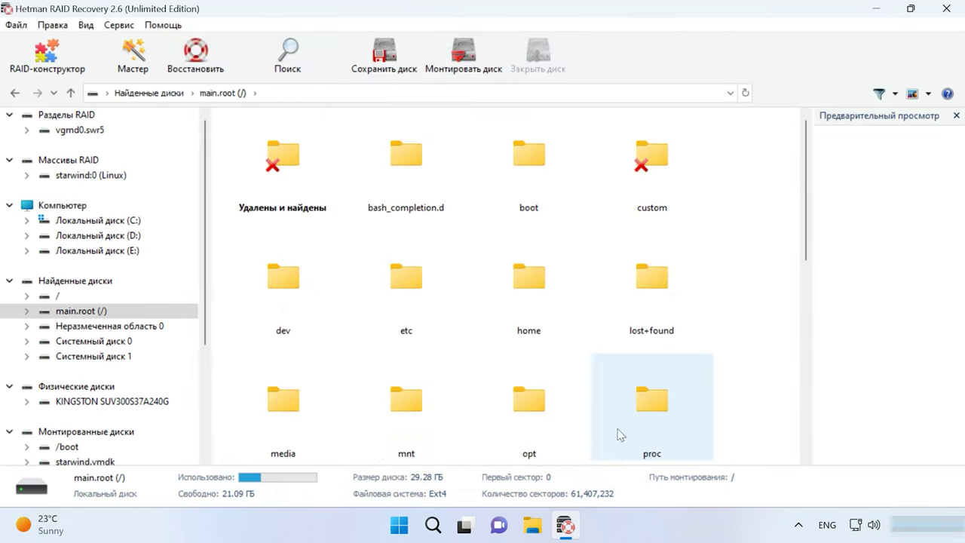
pyautogui.click(549, 318)
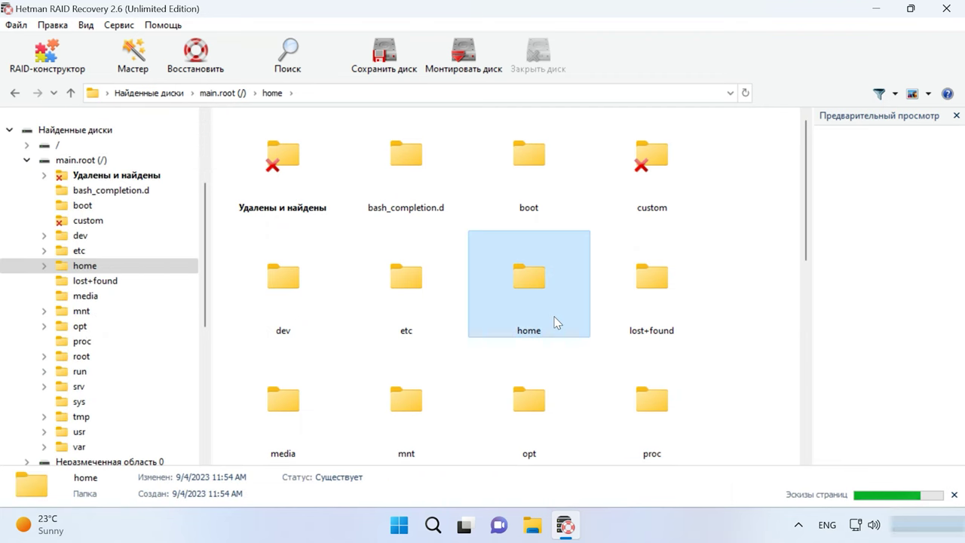
pyautogui.doubleClick(555, 321)
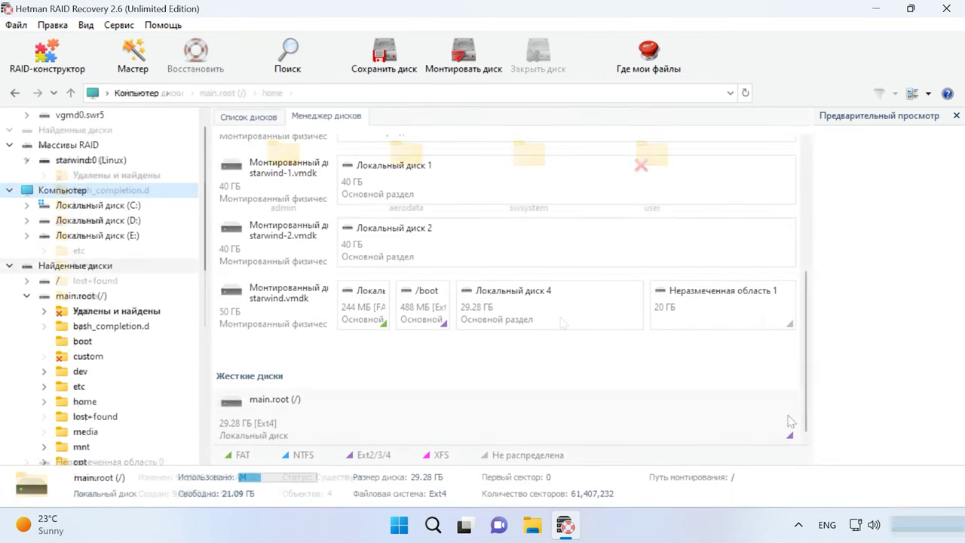
pyautogui.moveTo(806, 420); pyautogui.dragTo(806, 290)
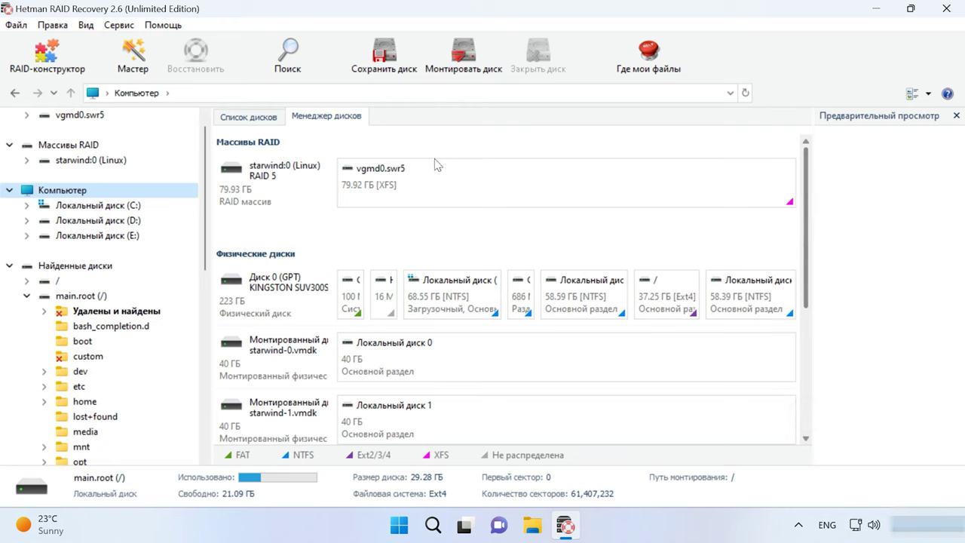
# - Run a quick scan of the vgmd0.swr5 partition on the starwind:0 RAID 5 array
pyautogui.click(303, 182)
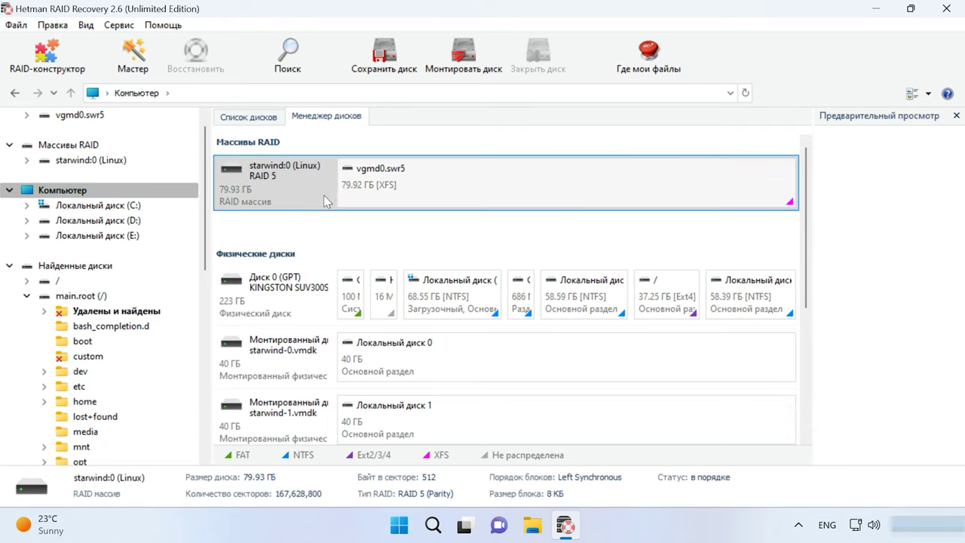
pyautogui.rightClick(583, 186)
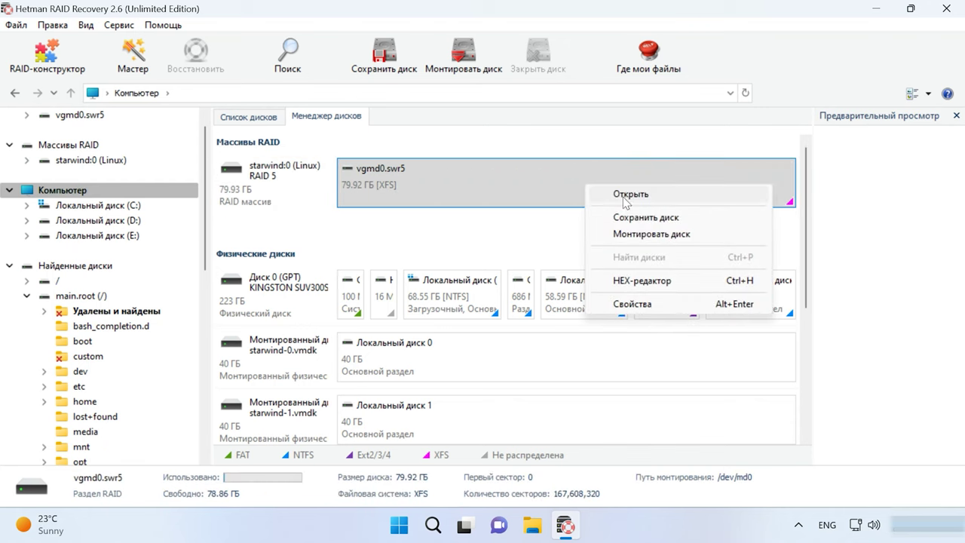
pyautogui.click(629, 198)
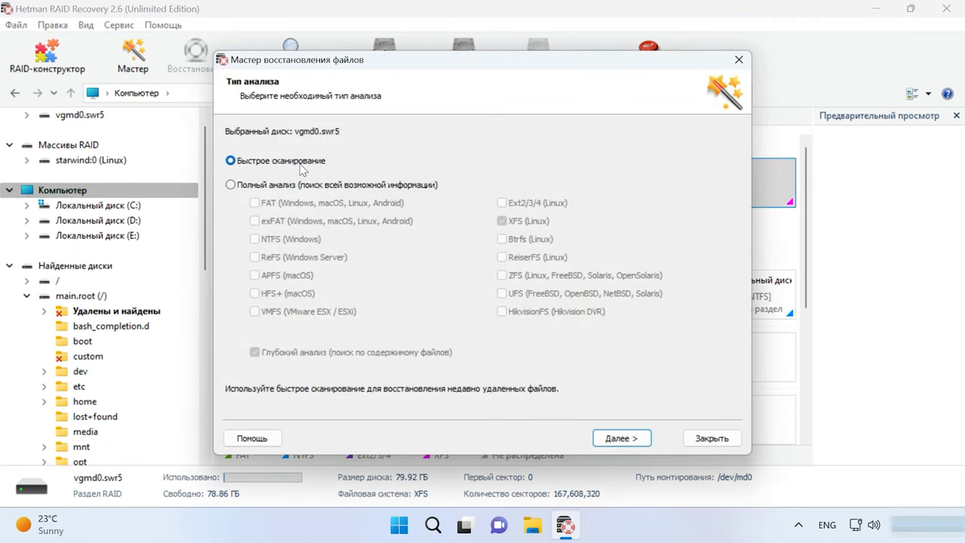
pyautogui.click(621, 438)
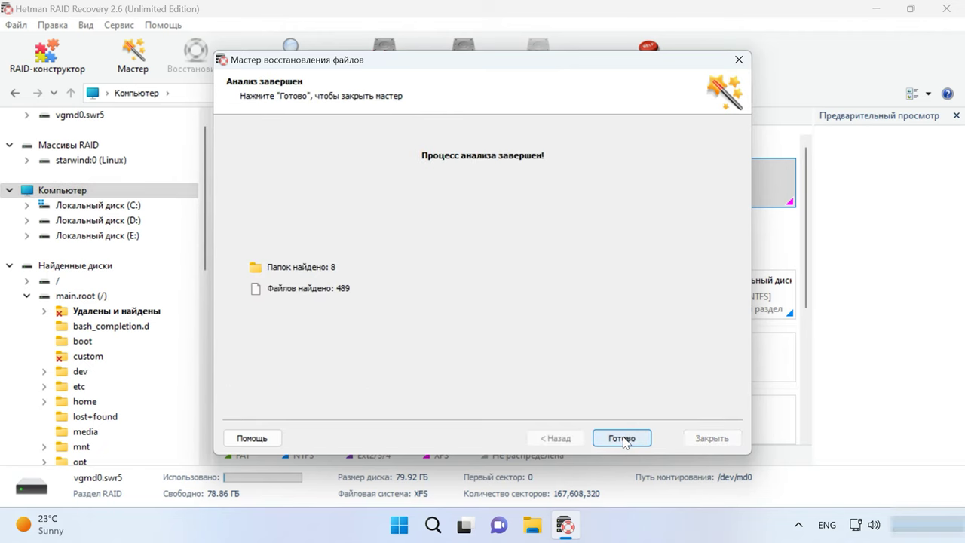
pyautogui.click(622, 440)
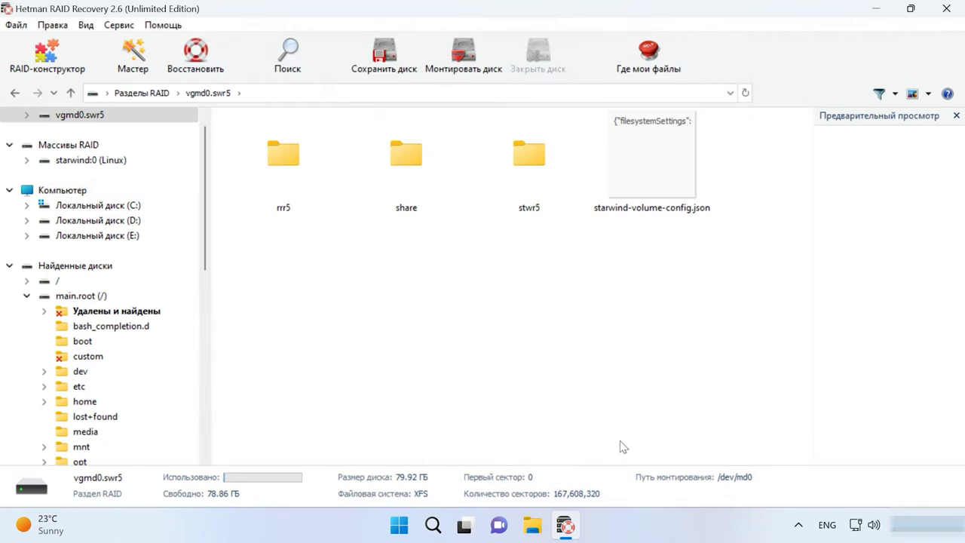
# - Browse the stwr5 folder's deleted images, then go back to Computer and select vgmd0.swr5
pyautogui.click(517, 175)
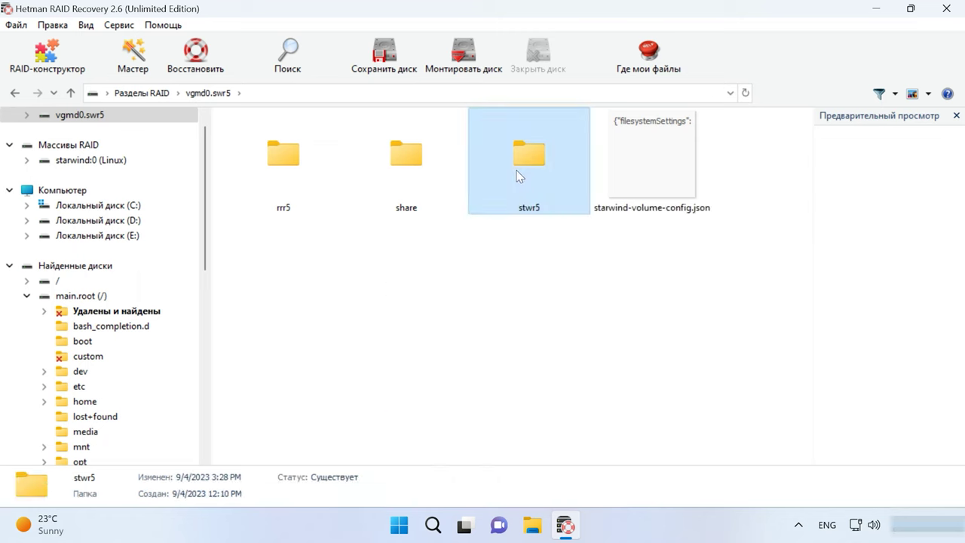
pyautogui.doubleClick(517, 175)
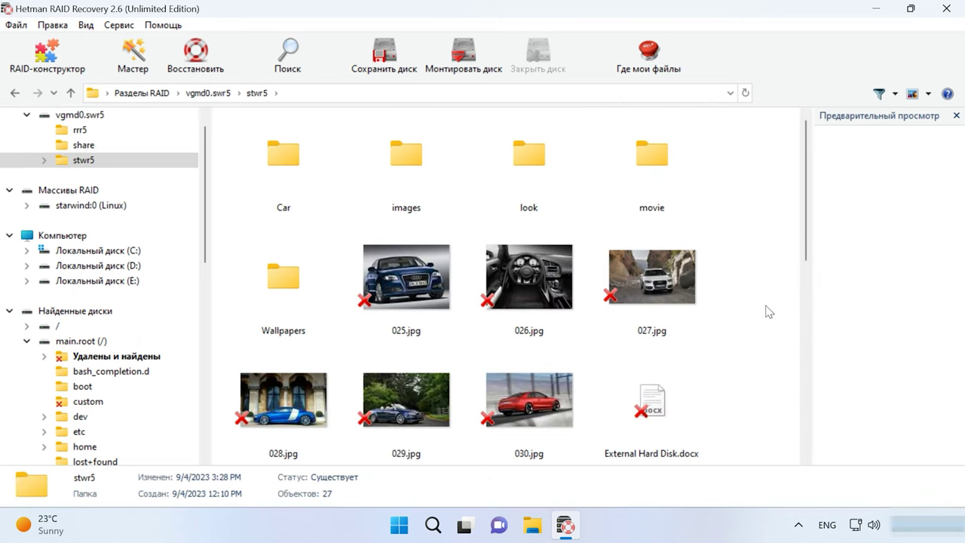
pyautogui.scroll(-5, 768, 311)
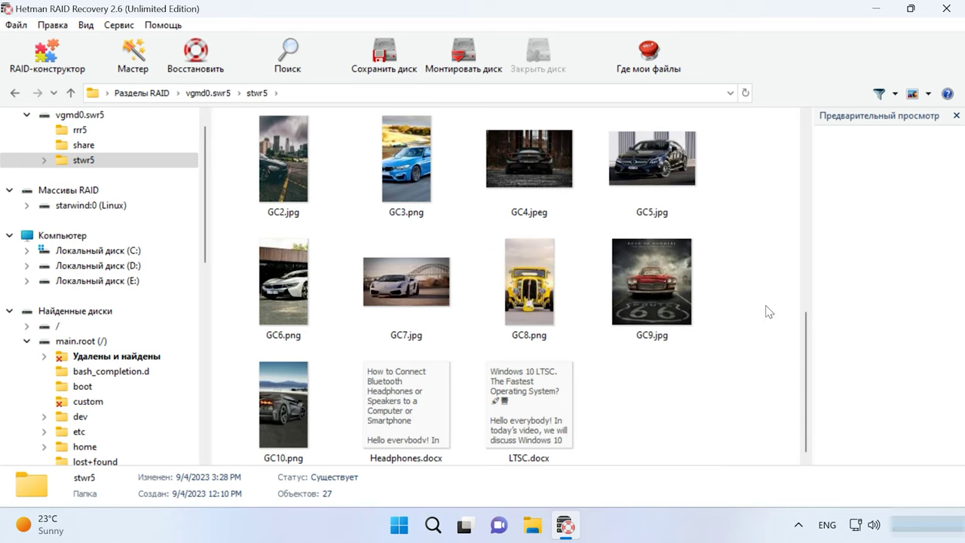
pyautogui.scroll(5, 768, 311)
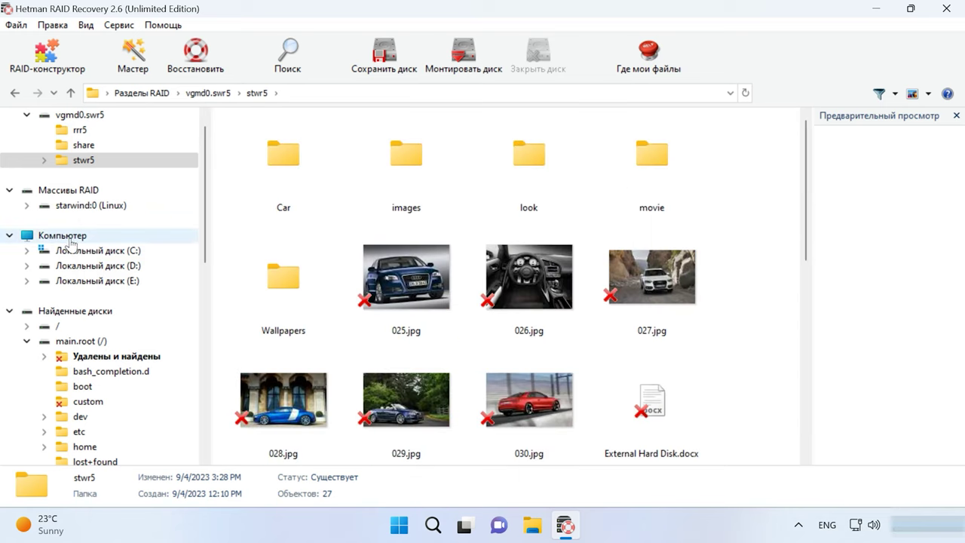
pyautogui.click(66, 235)
pyautogui.click(580, 189)
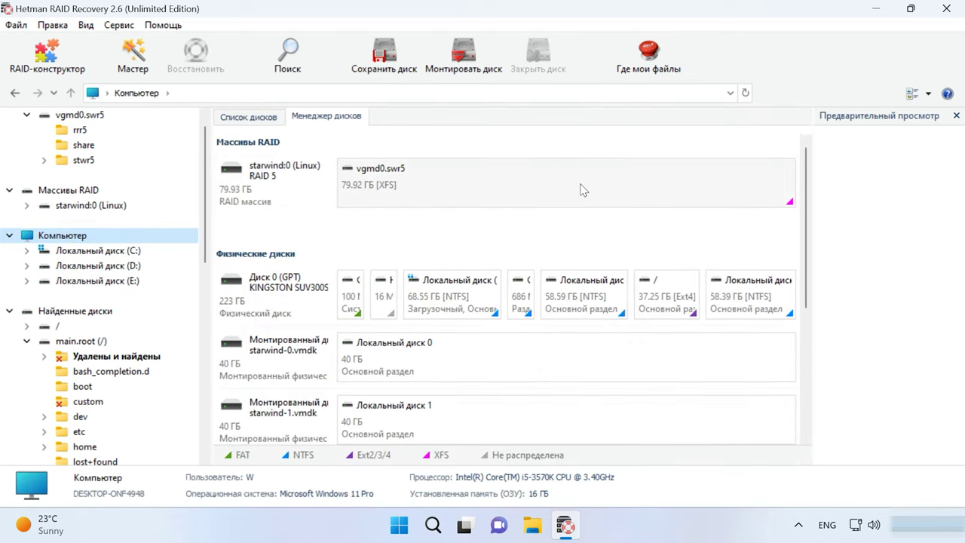
# - Review vgmd0.swr5 re-analysis options (Full analysis, Deep analysis) and close without running
pyautogui.rightClick(581, 181)
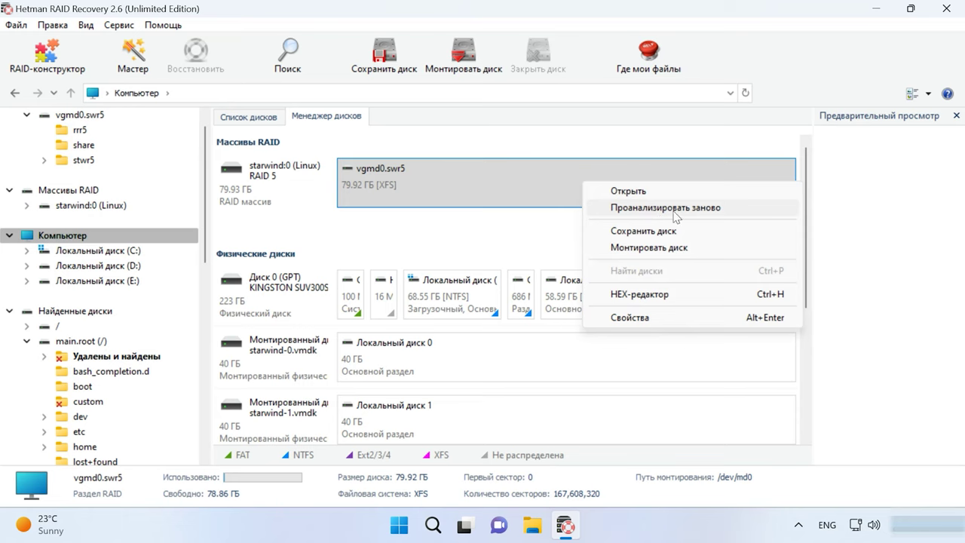
pyautogui.click(675, 215)
pyautogui.click(294, 188)
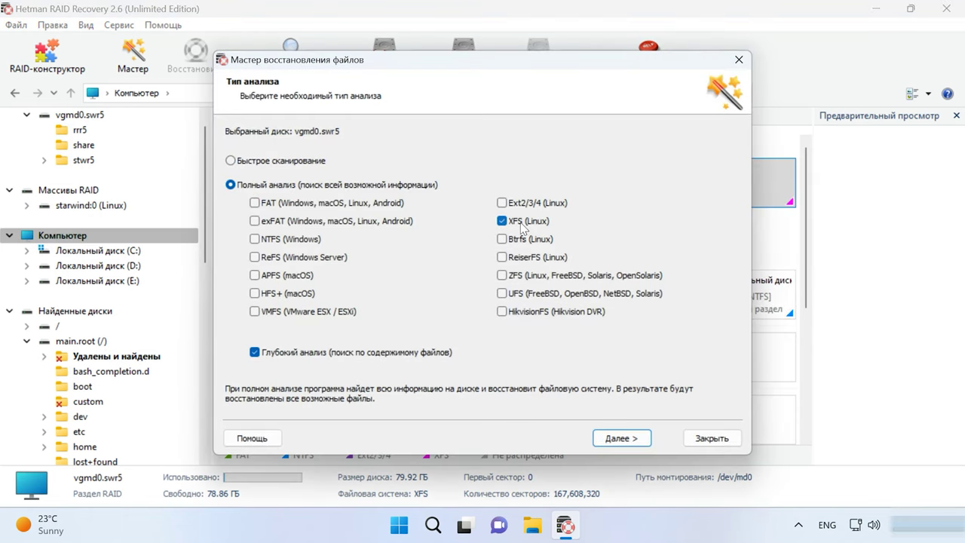
pyautogui.click(291, 354)
pyautogui.click(255, 352)
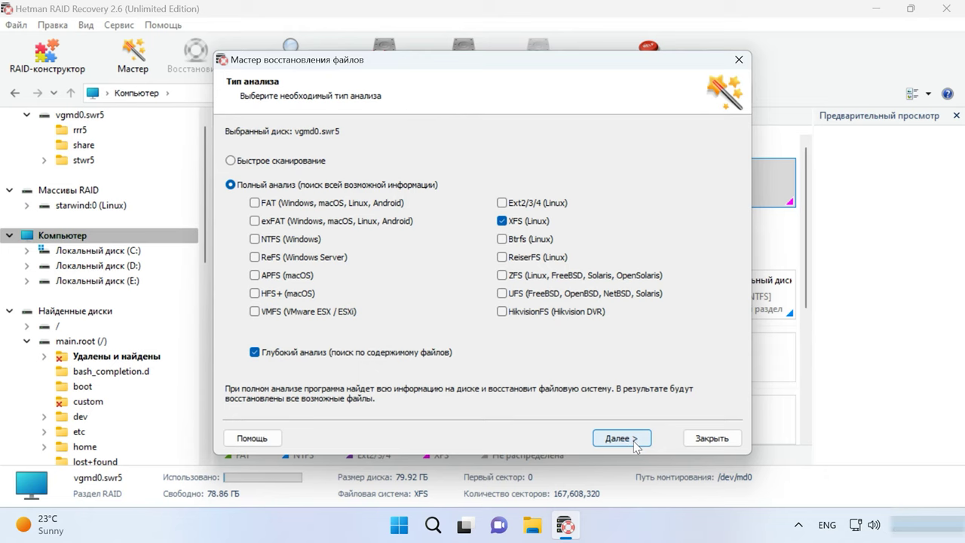
pyautogui.click(695, 443)
# - Reopen vgmd0.swr5 and its stwr5 folder
pyautogui.click(559, 188)
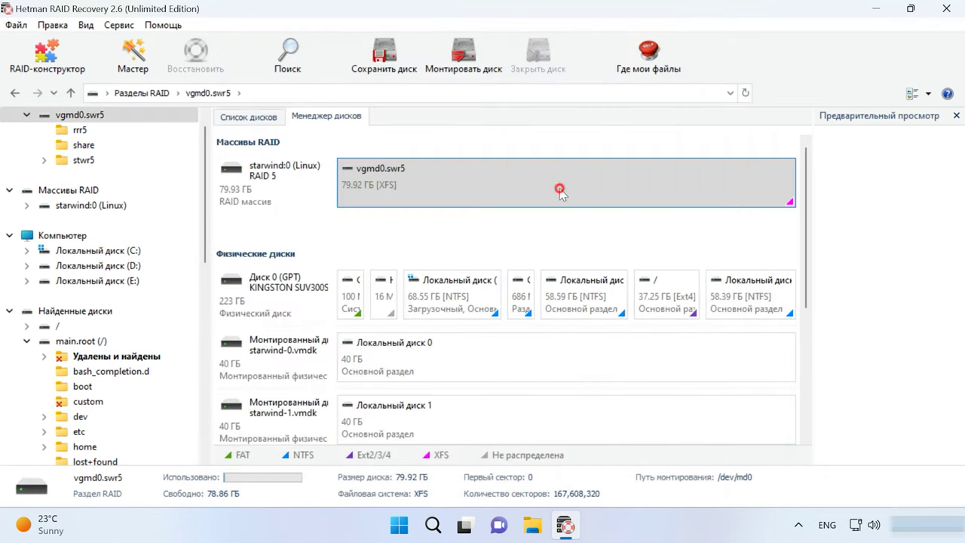
pyautogui.doubleClick(559, 188)
pyautogui.doubleClick(495, 190)
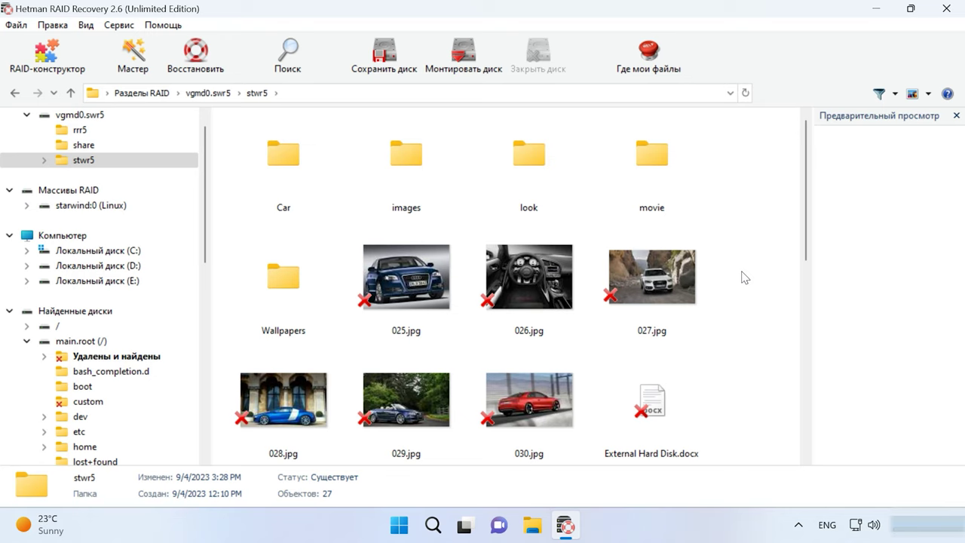
# - Preview the deleted images 026.jpg and 027.jpg in stwr5
pyautogui.scroll(-5, 740, 270)
pyautogui.scroll(5, 740, 270)
pyautogui.click(559, 292)
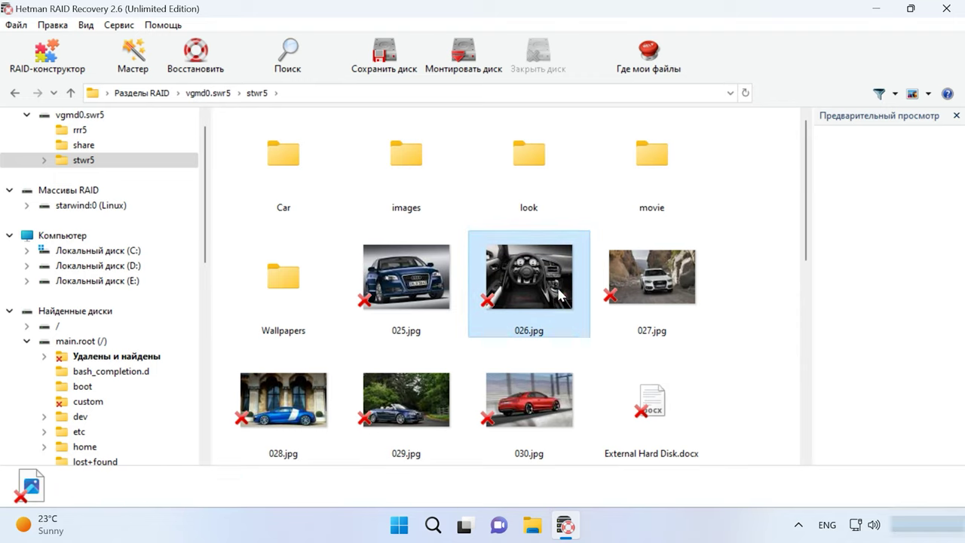
pyautogui.click(702, 300)
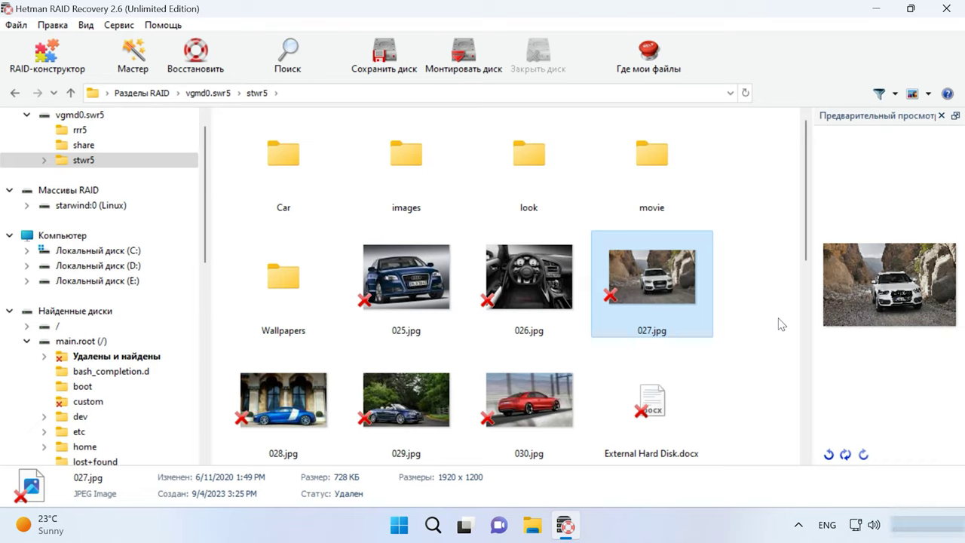
# - Recover the six images 025.jpg–030.jpg to the hard disk folder C:\1
pyautogui.click(424, 304)
pyautogui.keyDown('shift'); pyautogui.click(548, 380); pyautogui.keyUp('shift')
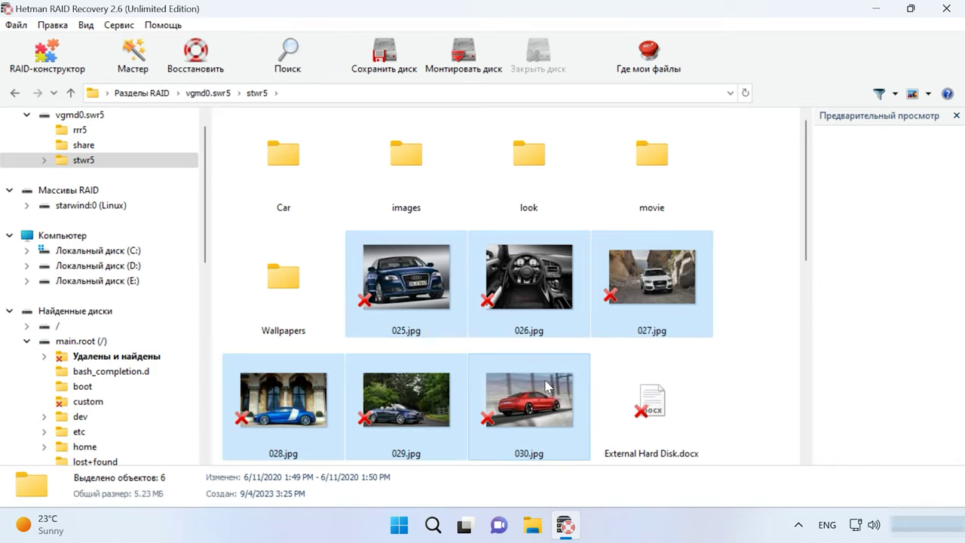
pyautogui.click(204, 74)
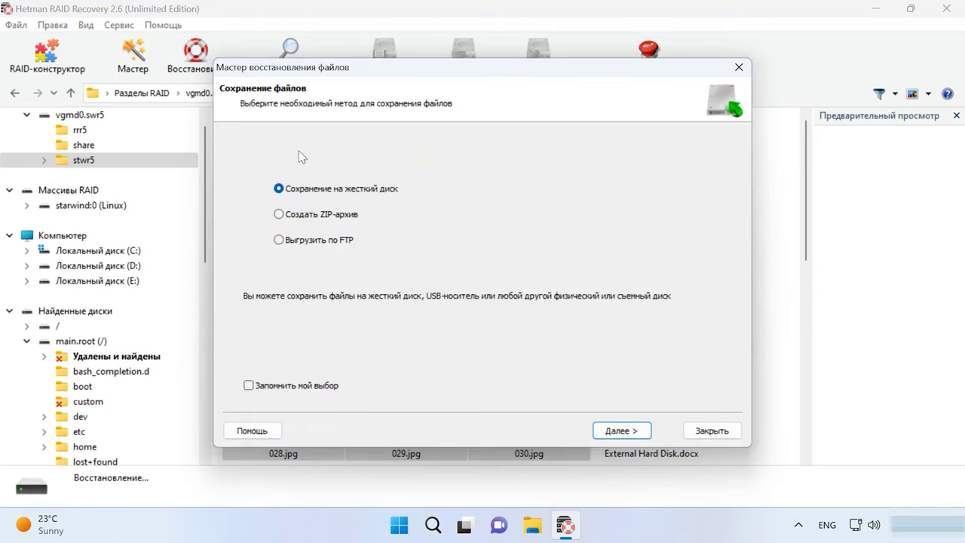
pyautogui.click(623, 431)
pyautogui.click(311, 189)
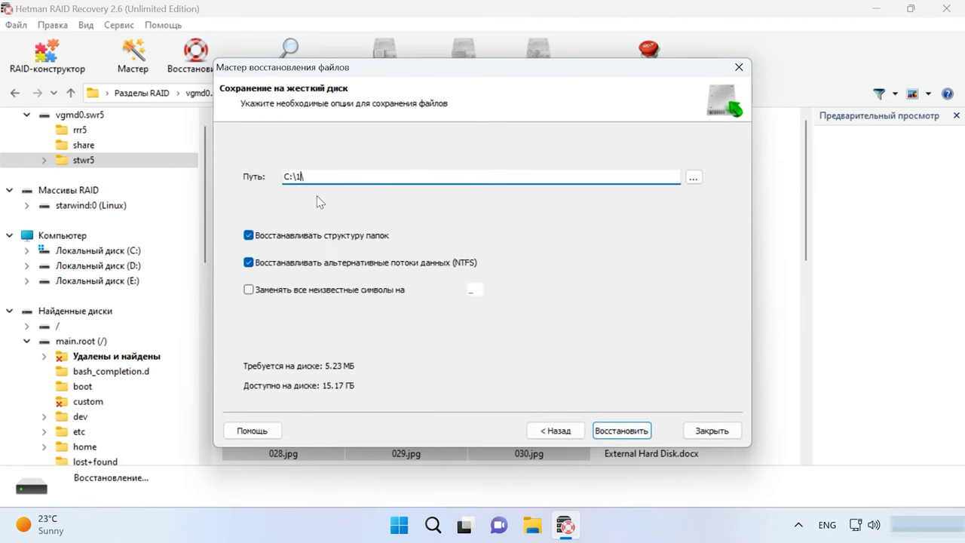
pyautogui.click(624, 433)
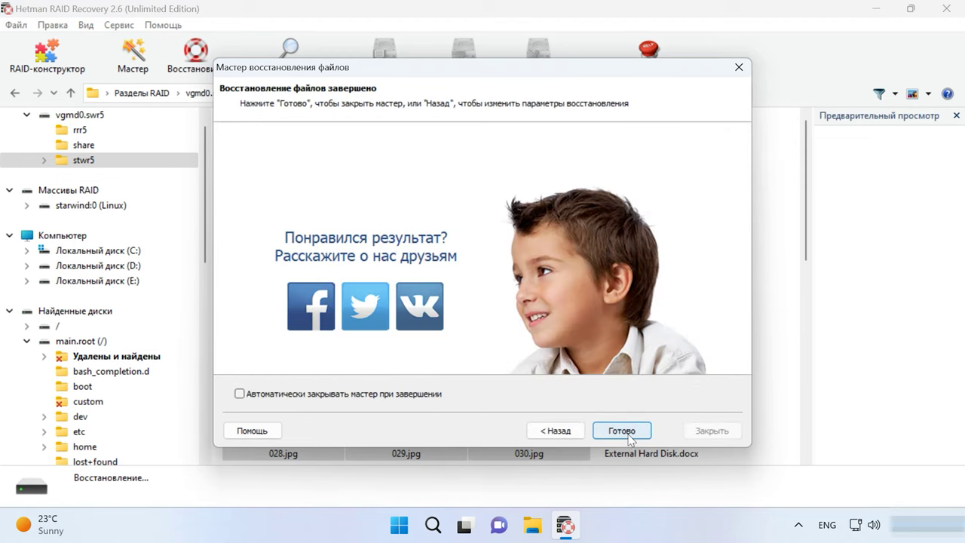
pyautogui.click(612, 433)
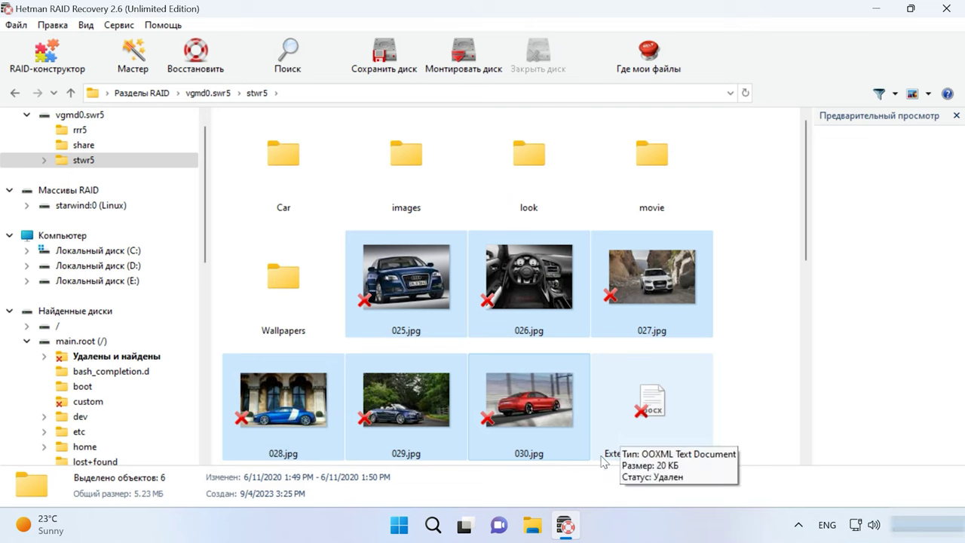
# - Open C:\1 in File Explorer to confirm the recovered images are there
pyautogui.click(537, 533)
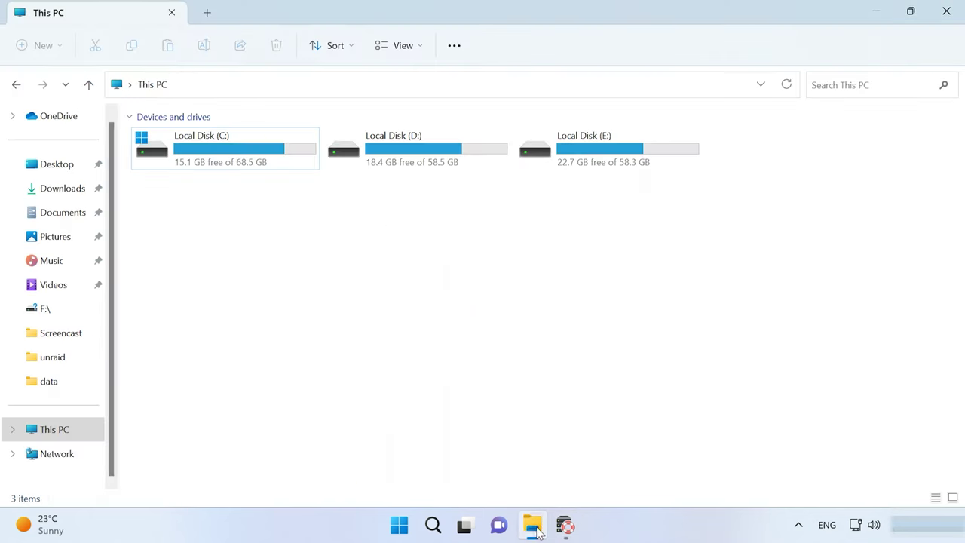
pyautogui.click(260, 147)
pyautogui.doubleClick(260, 147)
pyautogui.doubleClick(176, 138)
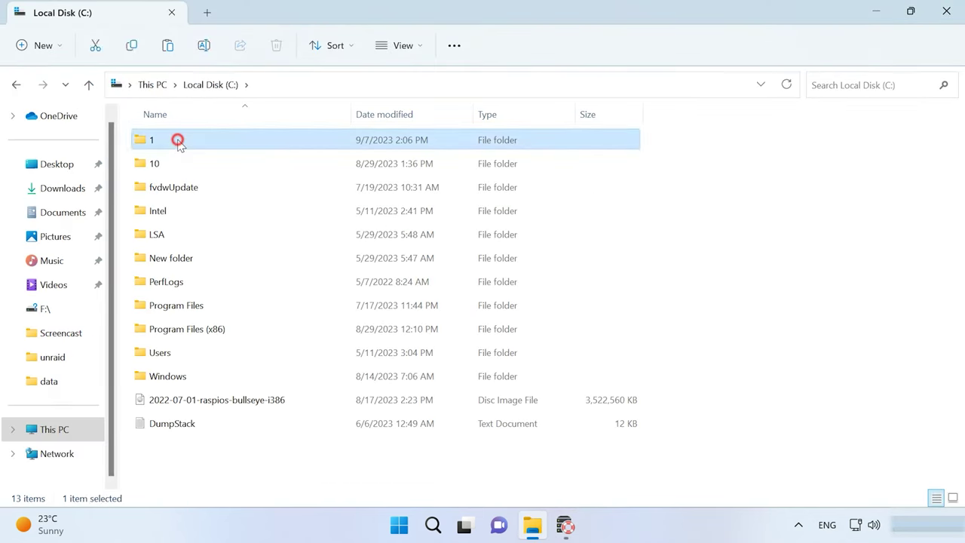
pyautogui.click(605, 230)
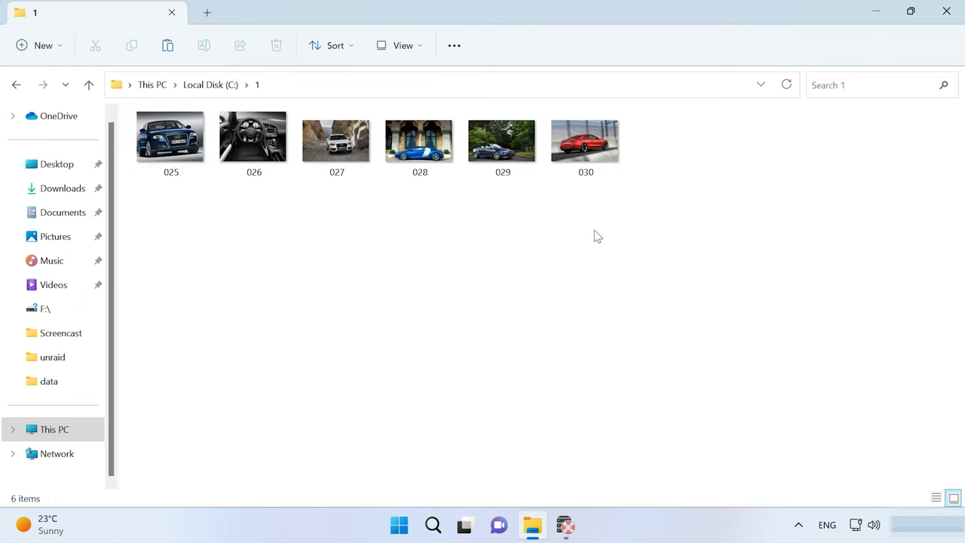